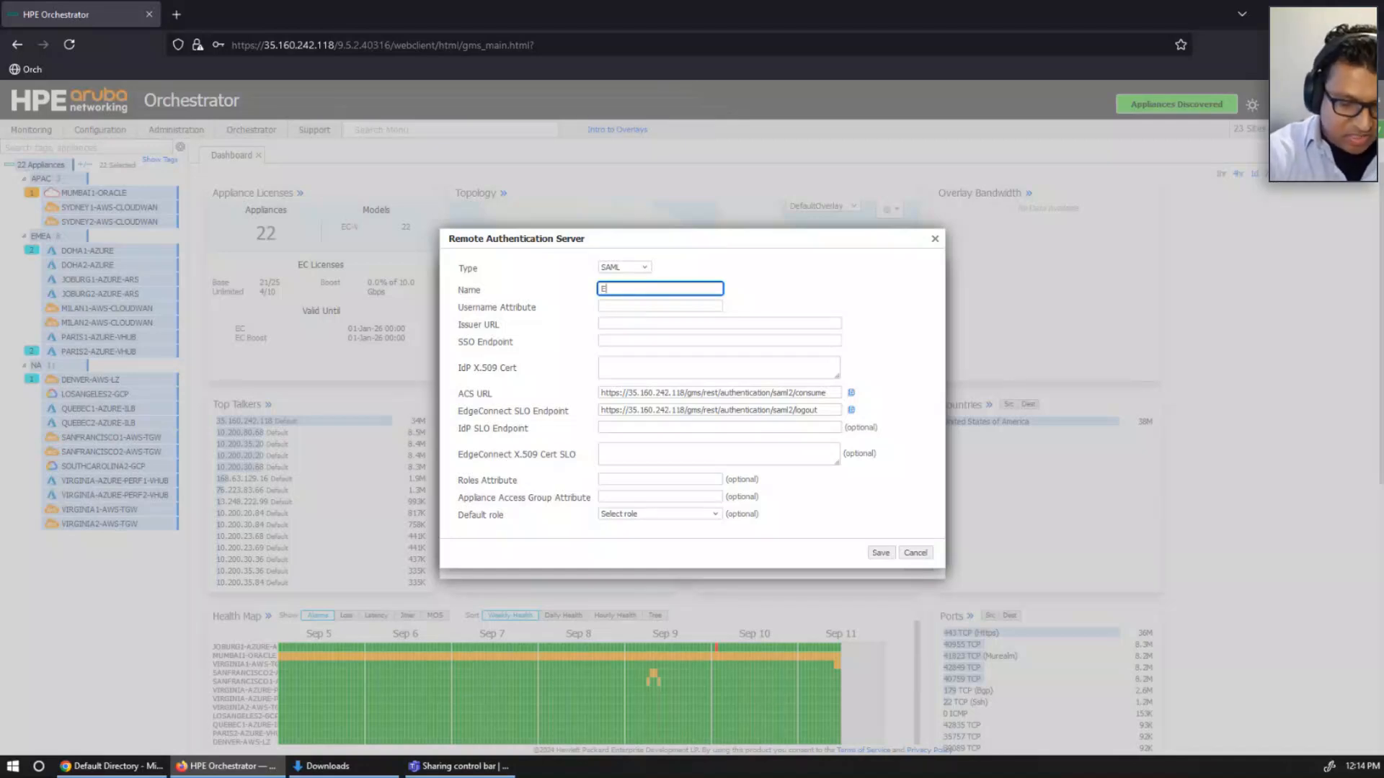
# Name the SAML remote authentication server EntraID and copy its ACS URL
pyautogui.write('tra')
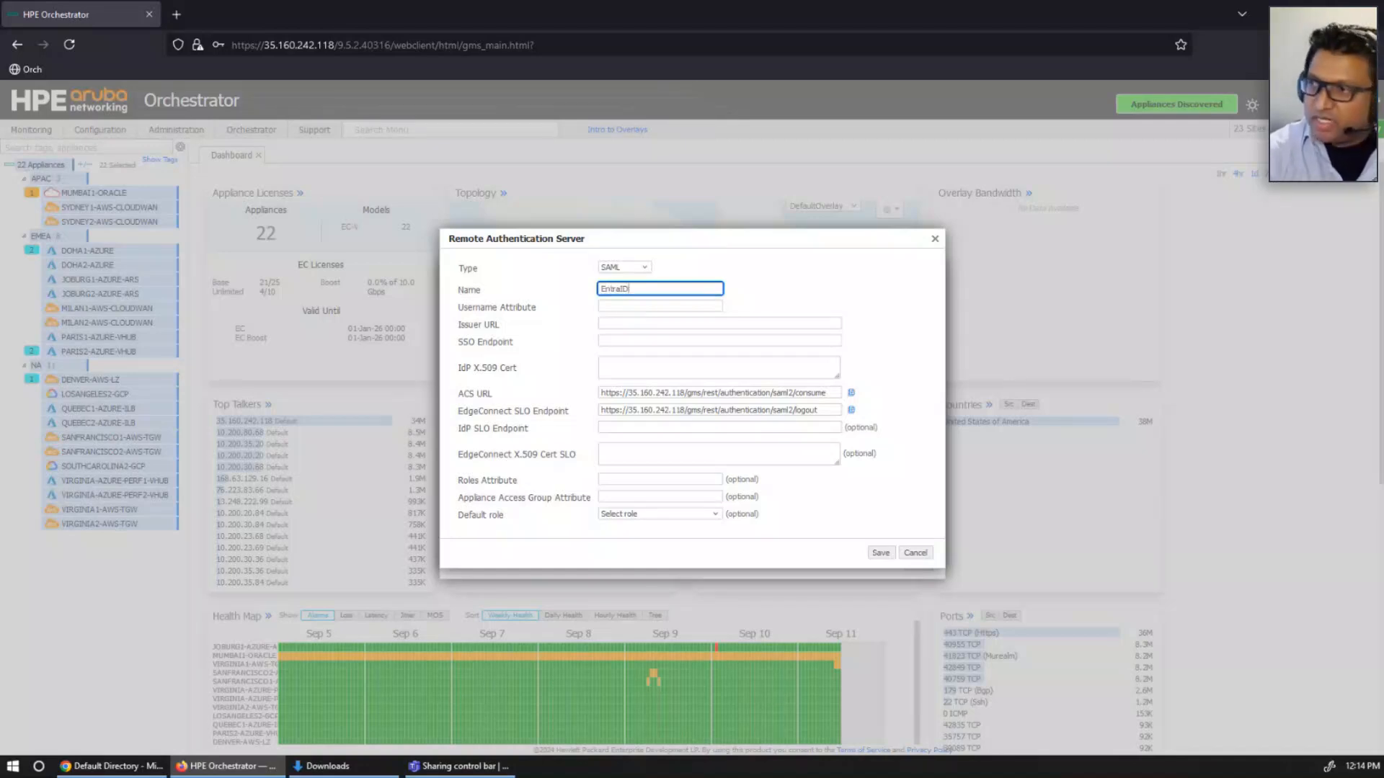
pyautogui.write('ID')
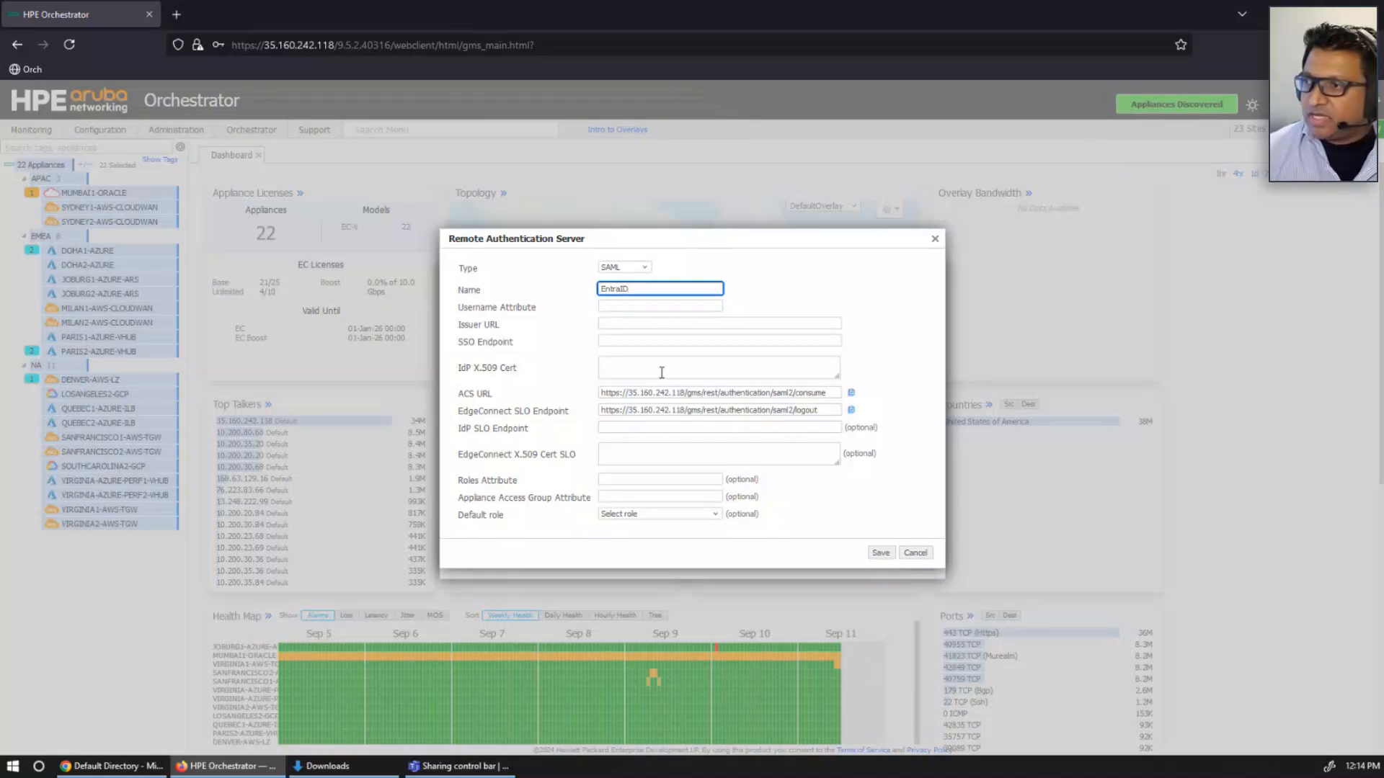
pyautogui.click(851, 394)
# Switch to the Microsoft Entra admin center, start a new enterprise application and search the gallery for "HPE Aruba"
pyautogui.hotkey('alt', 'Tab')
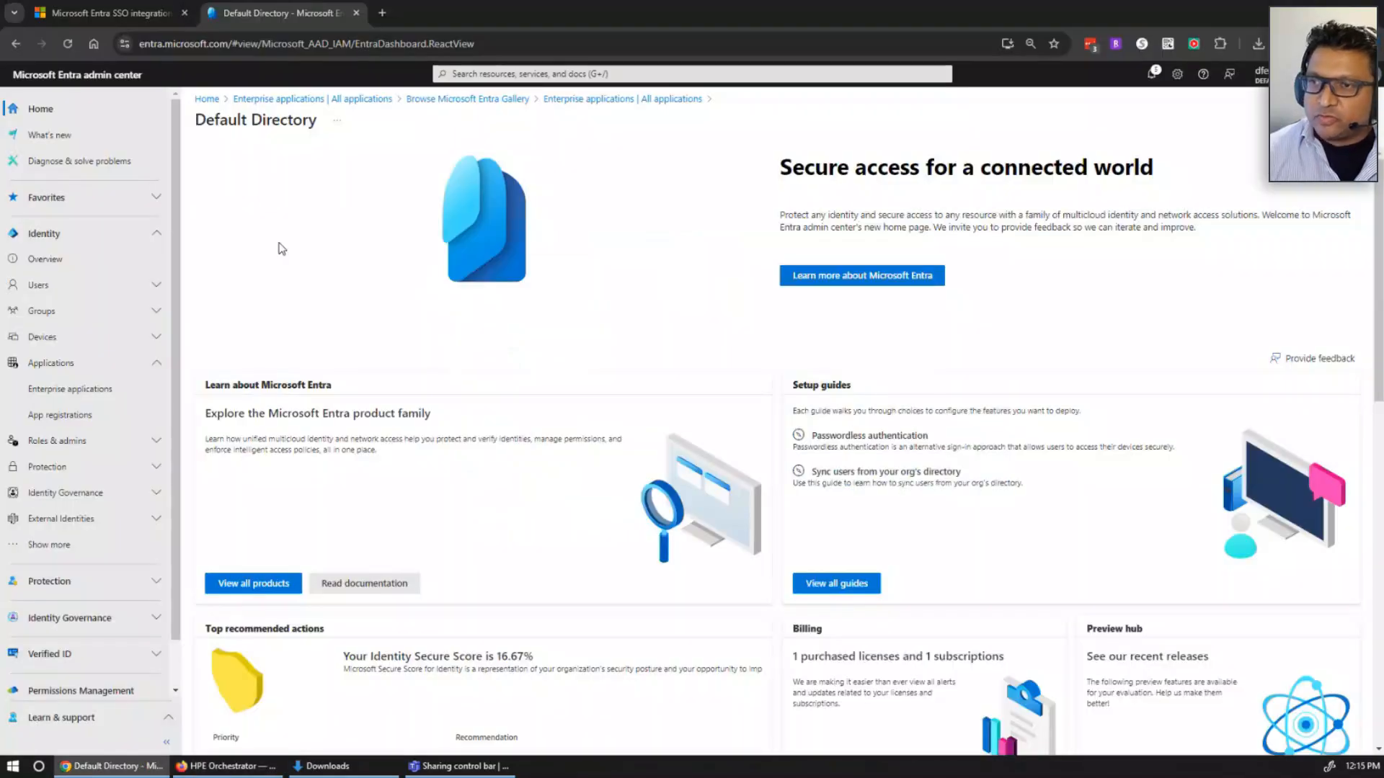
pyautogui.click(121, 391)
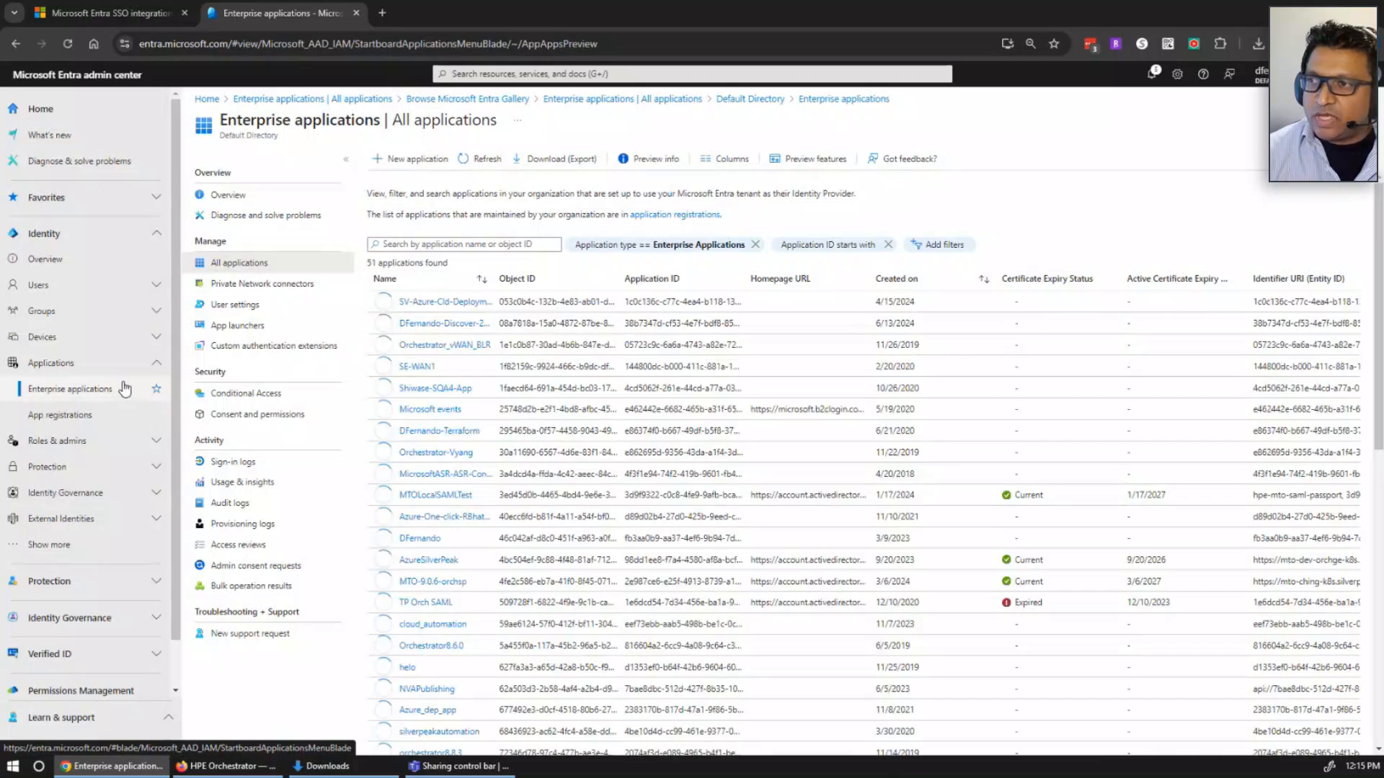
pyautogui.click(415, 159)
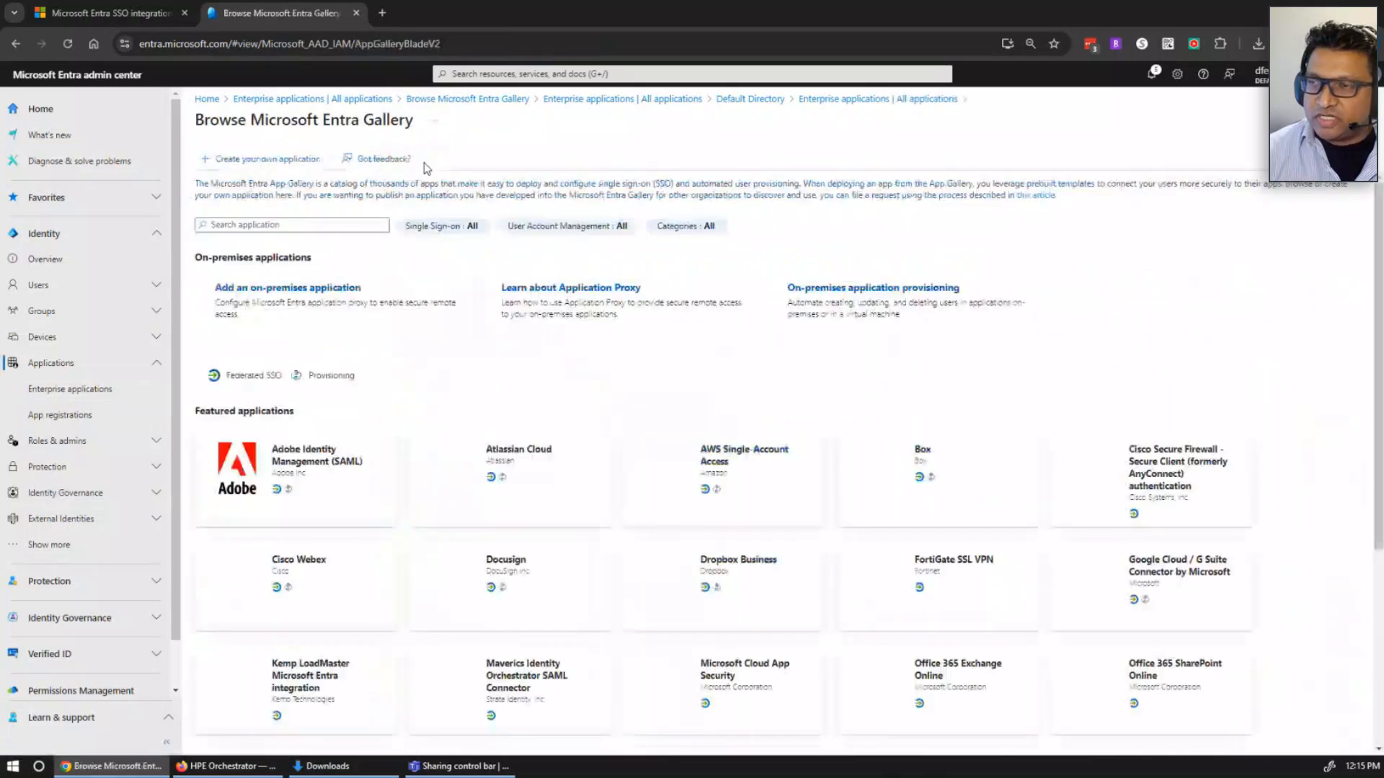
pyautogui.click(354, 225)
pyautogui.write('HPE')
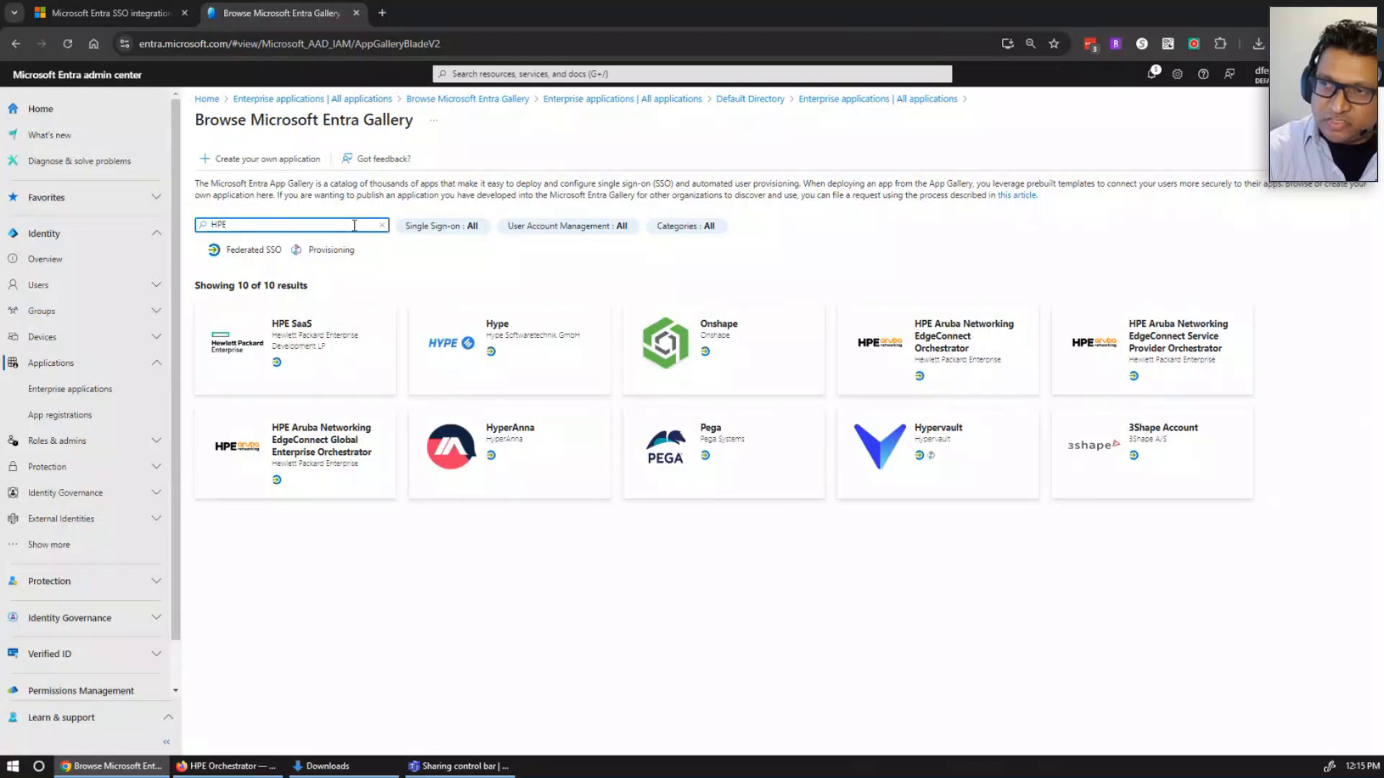
pyautogui.write(' Ar')
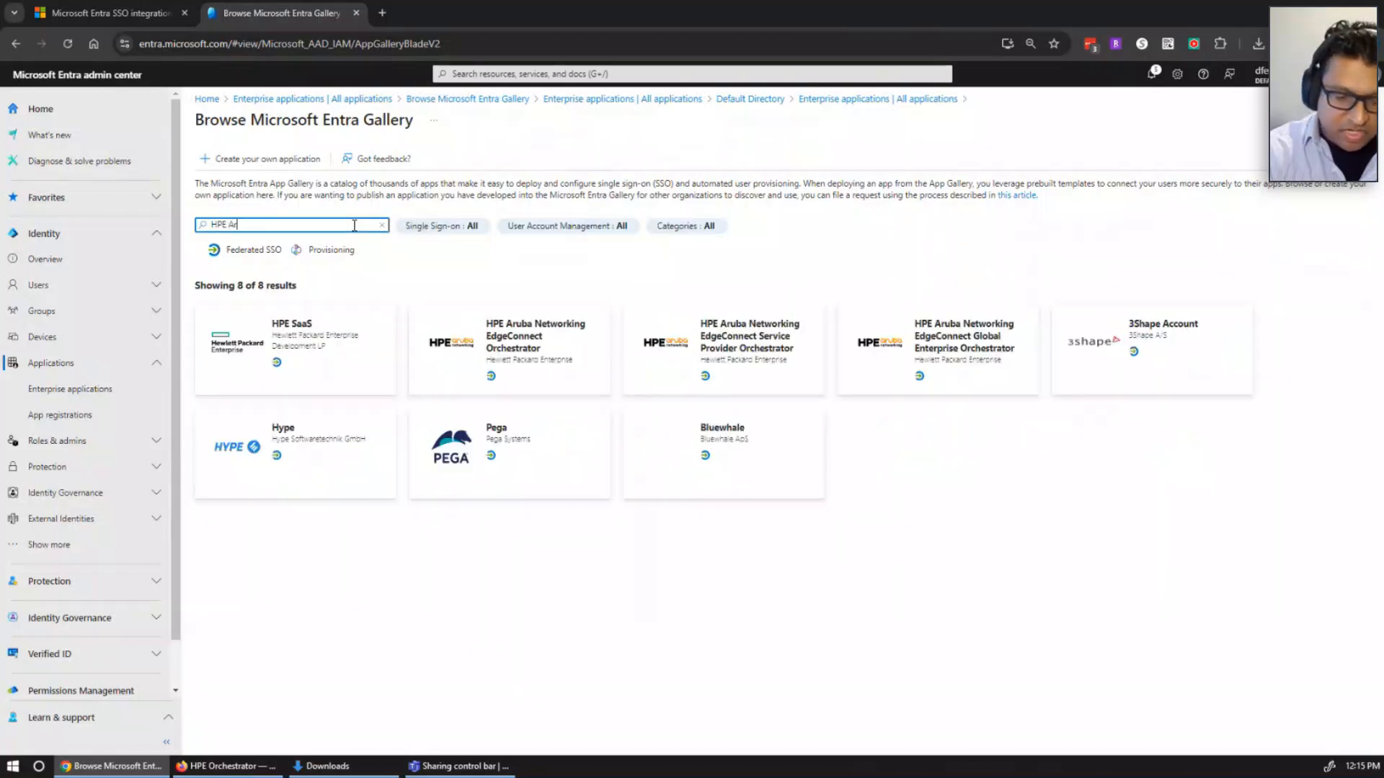
pyautogui.write('uba')
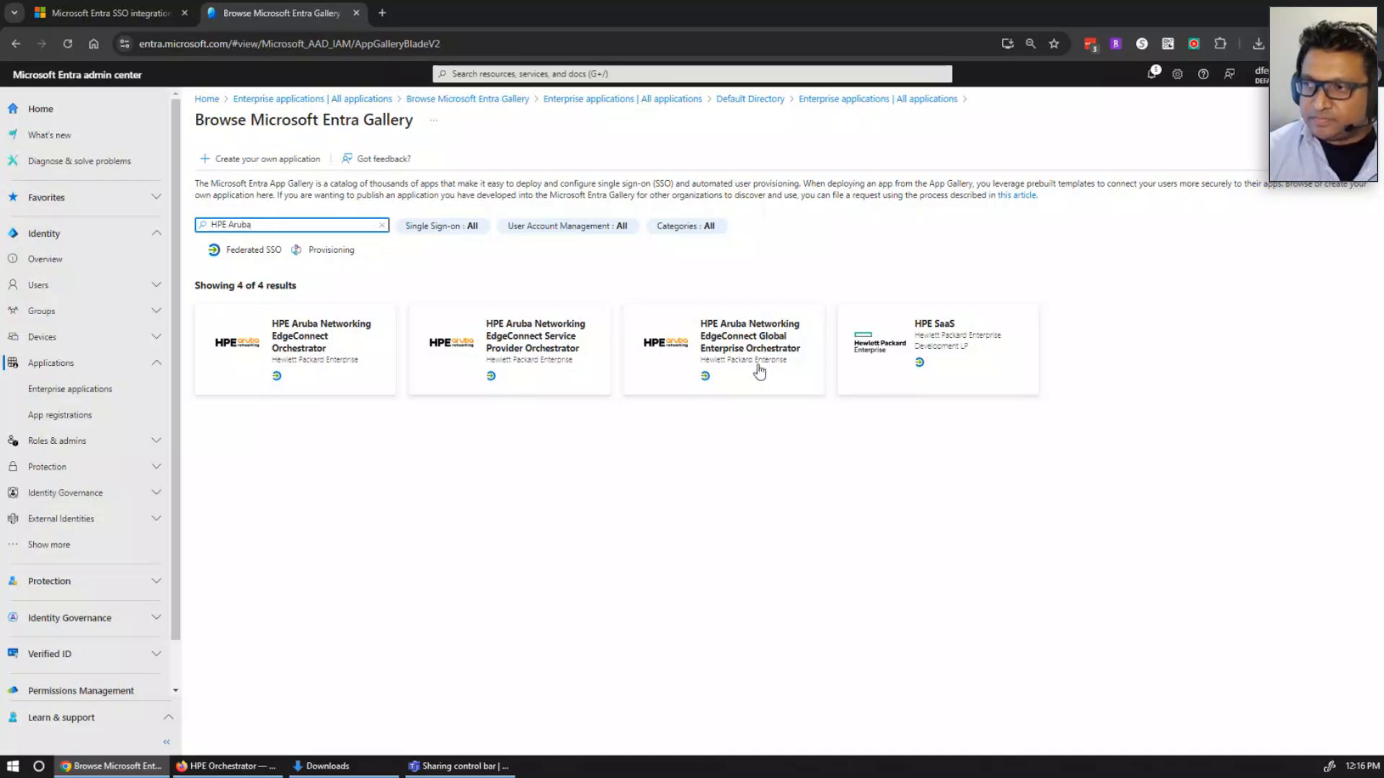
# Create an HPE Aruba Networking EdgeConnect Orchestrator application from the gallery with the name HPEANW-Orchestrator
pyautogui.click(354, 354)
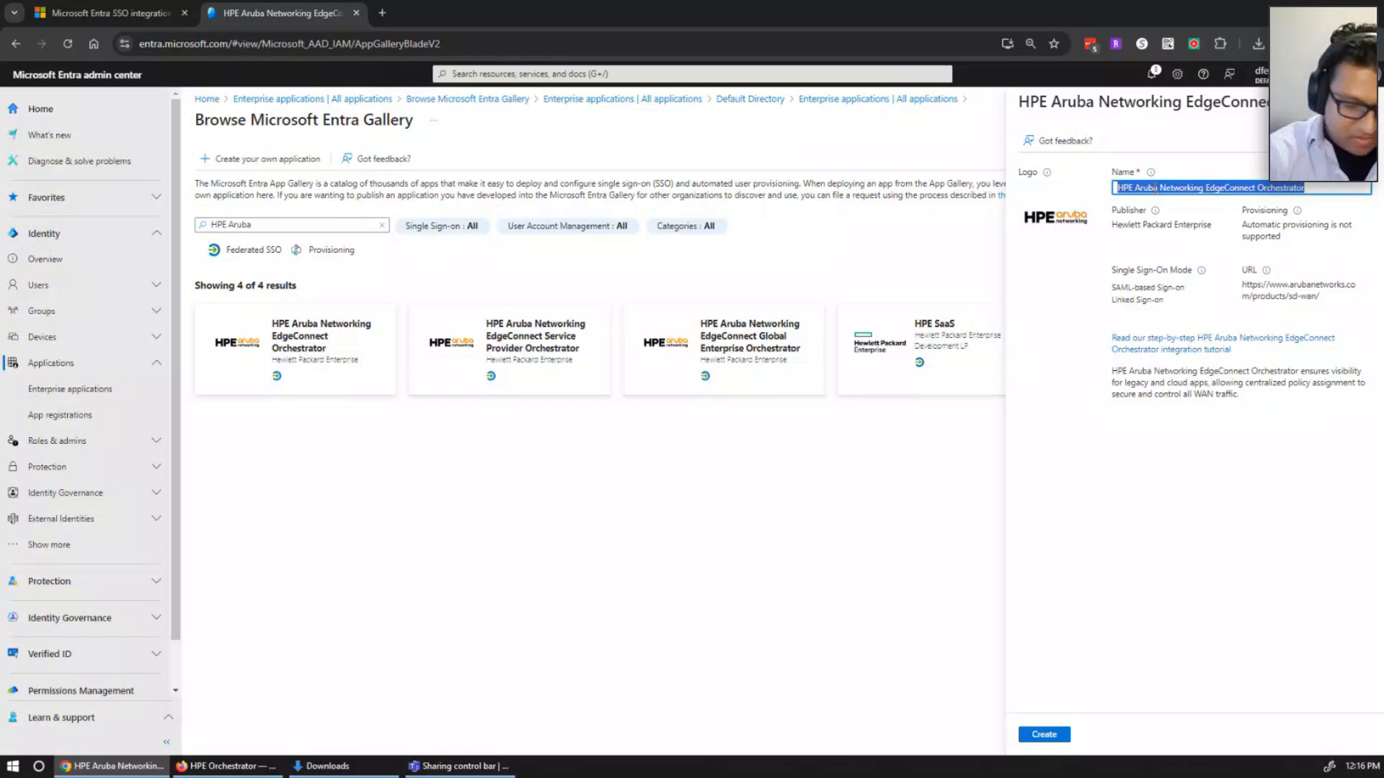
pyautogui.write('HPEANW')
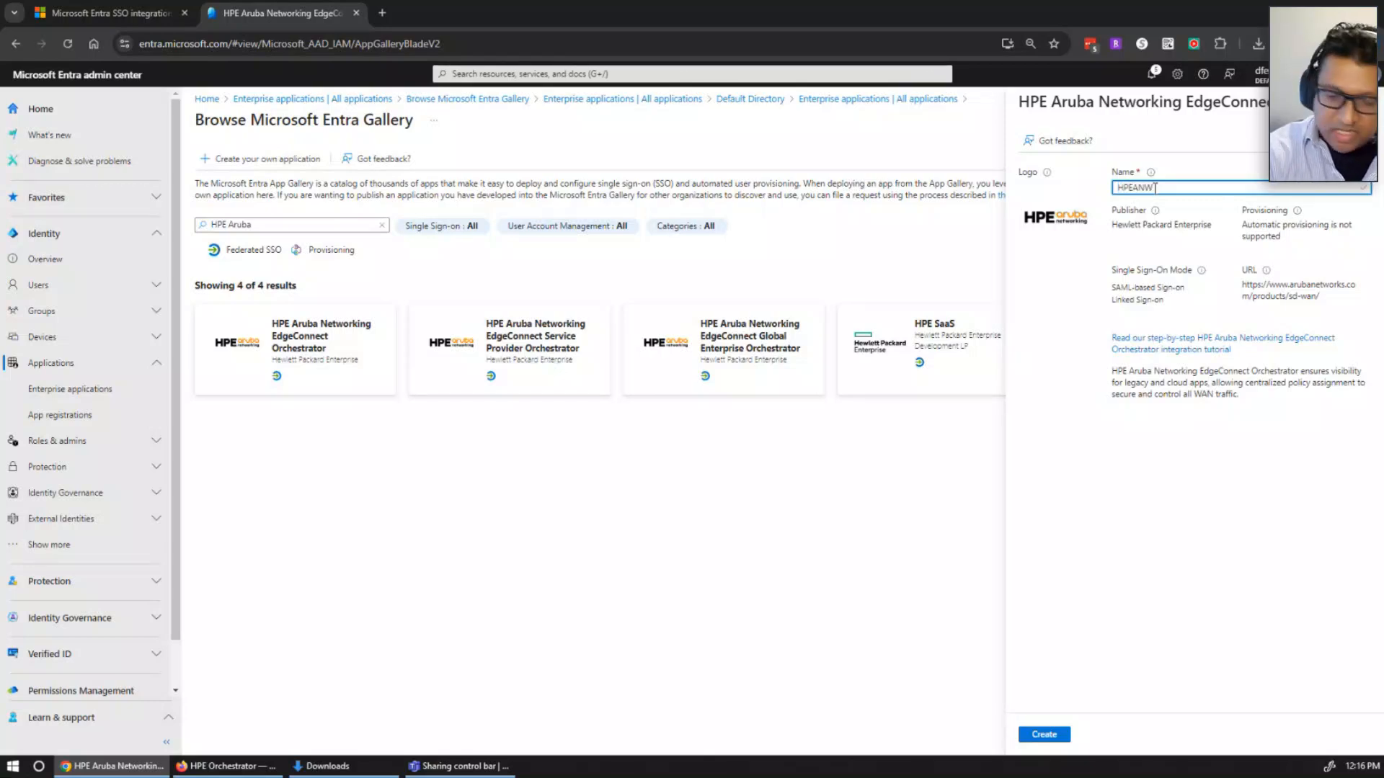
pyautogui.write('-Orch')
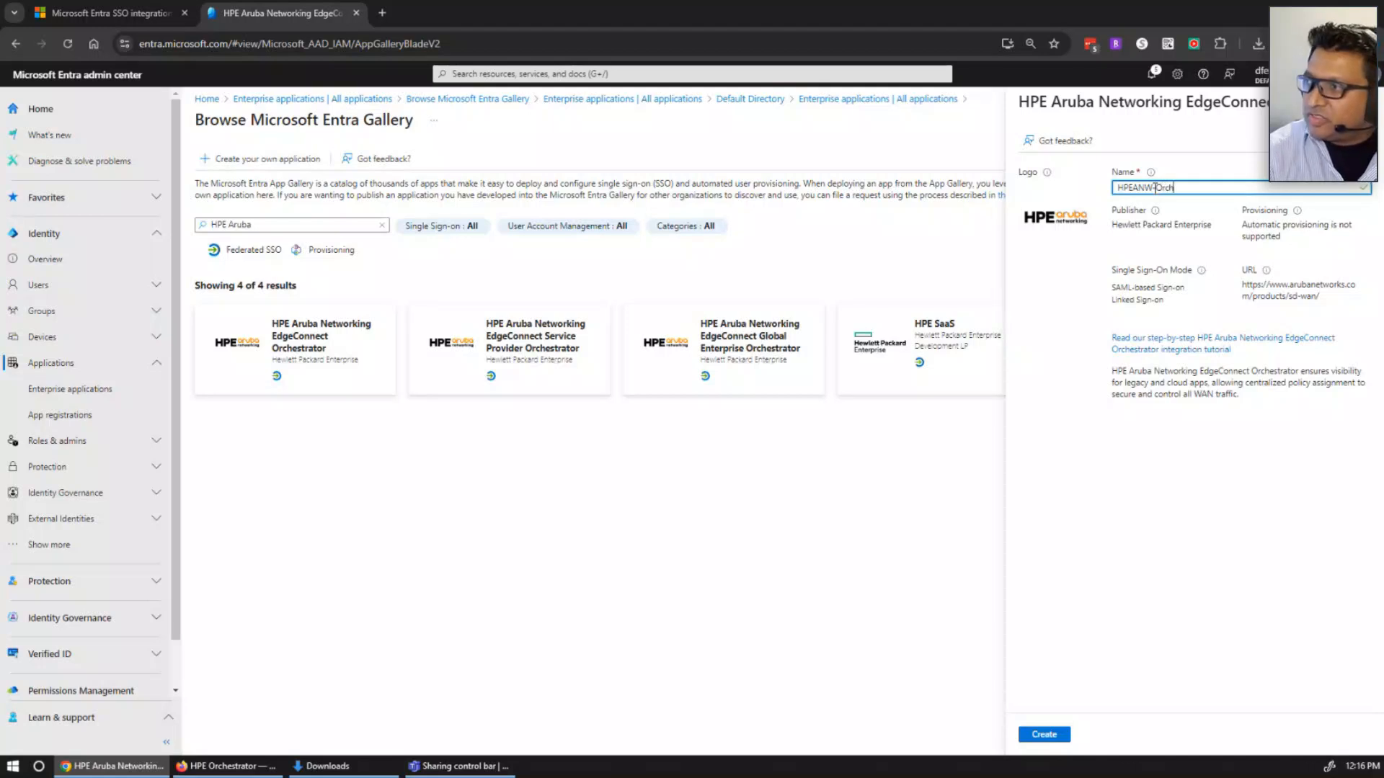
pyautogui.write('estrator')
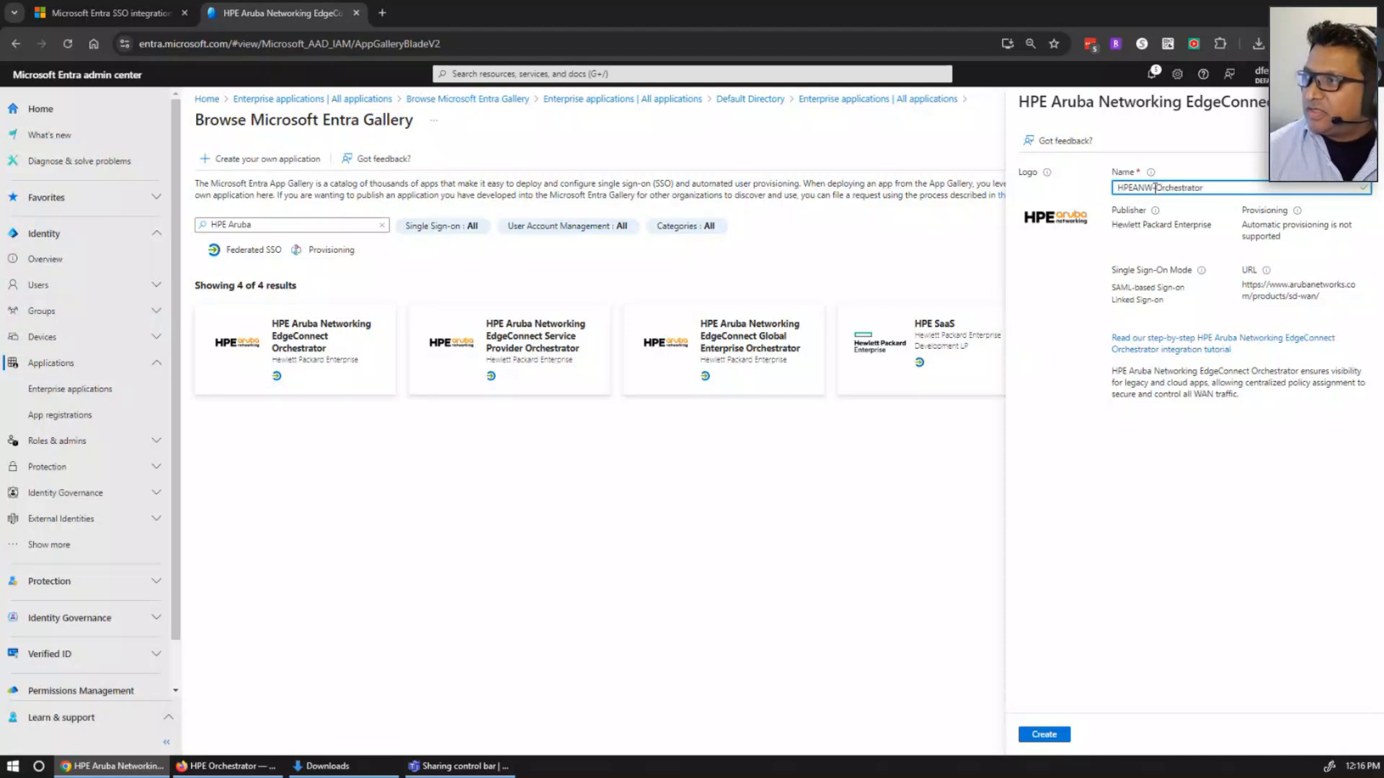
pyautogui.click(1067, 735)
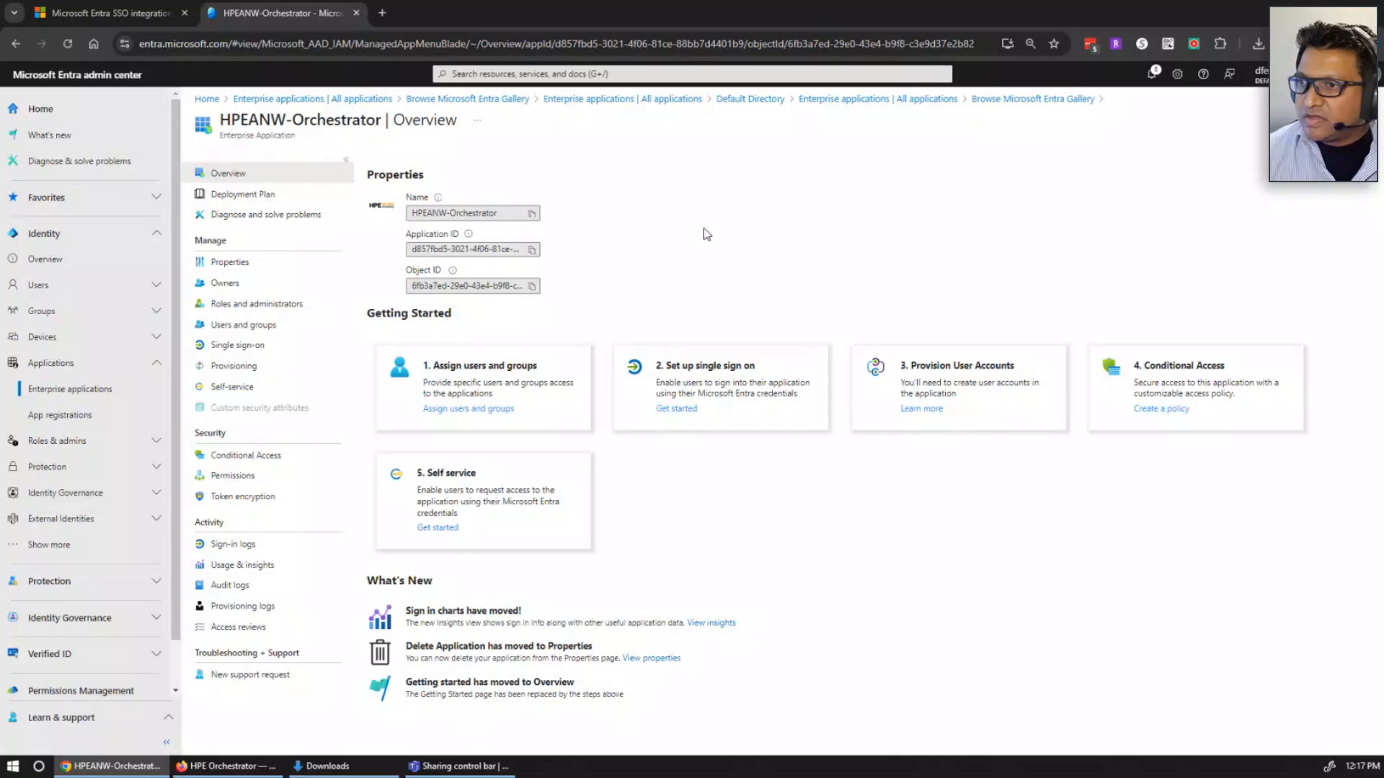
# Choose SAML as the application's single sign-on method and open the Basic SAML Configuration for editing
pyautogui.click(274, 346)
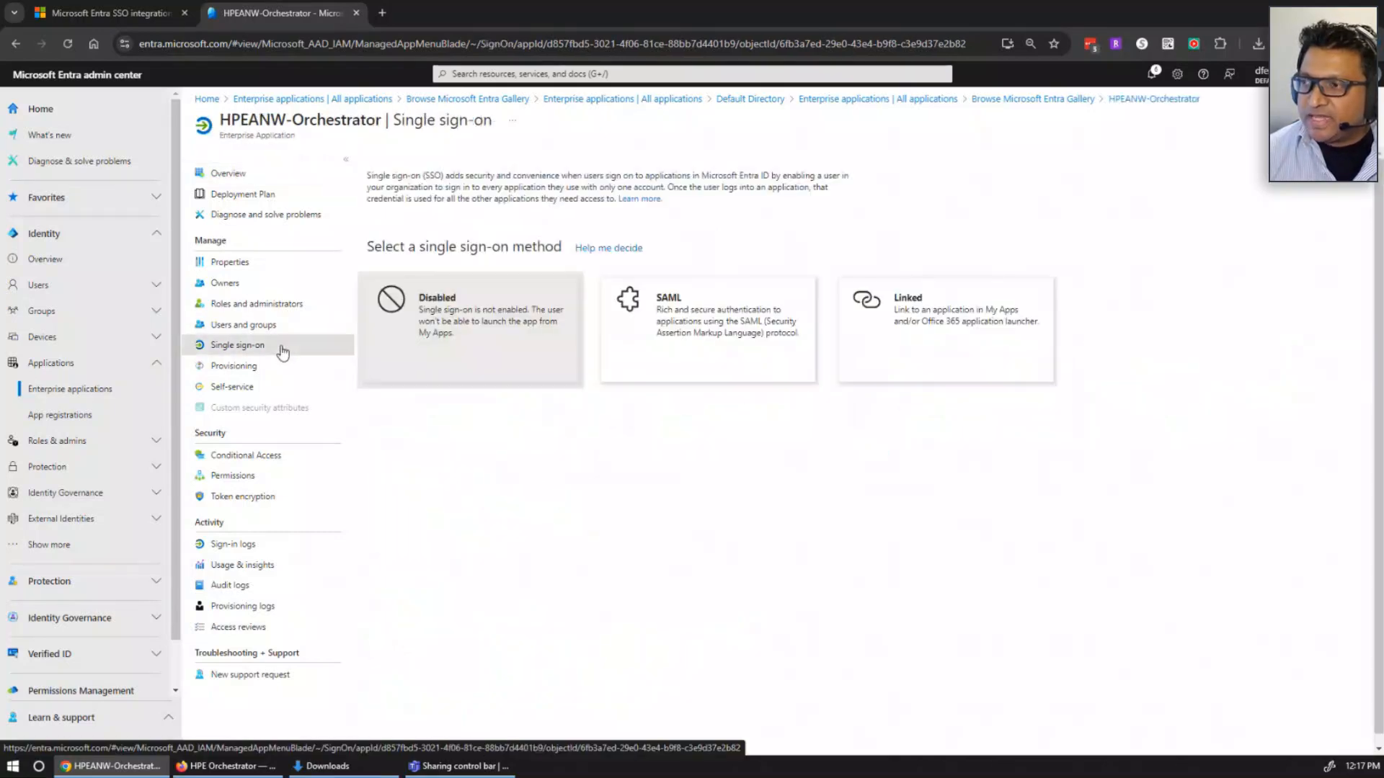
pyautogui.click(721, 355)
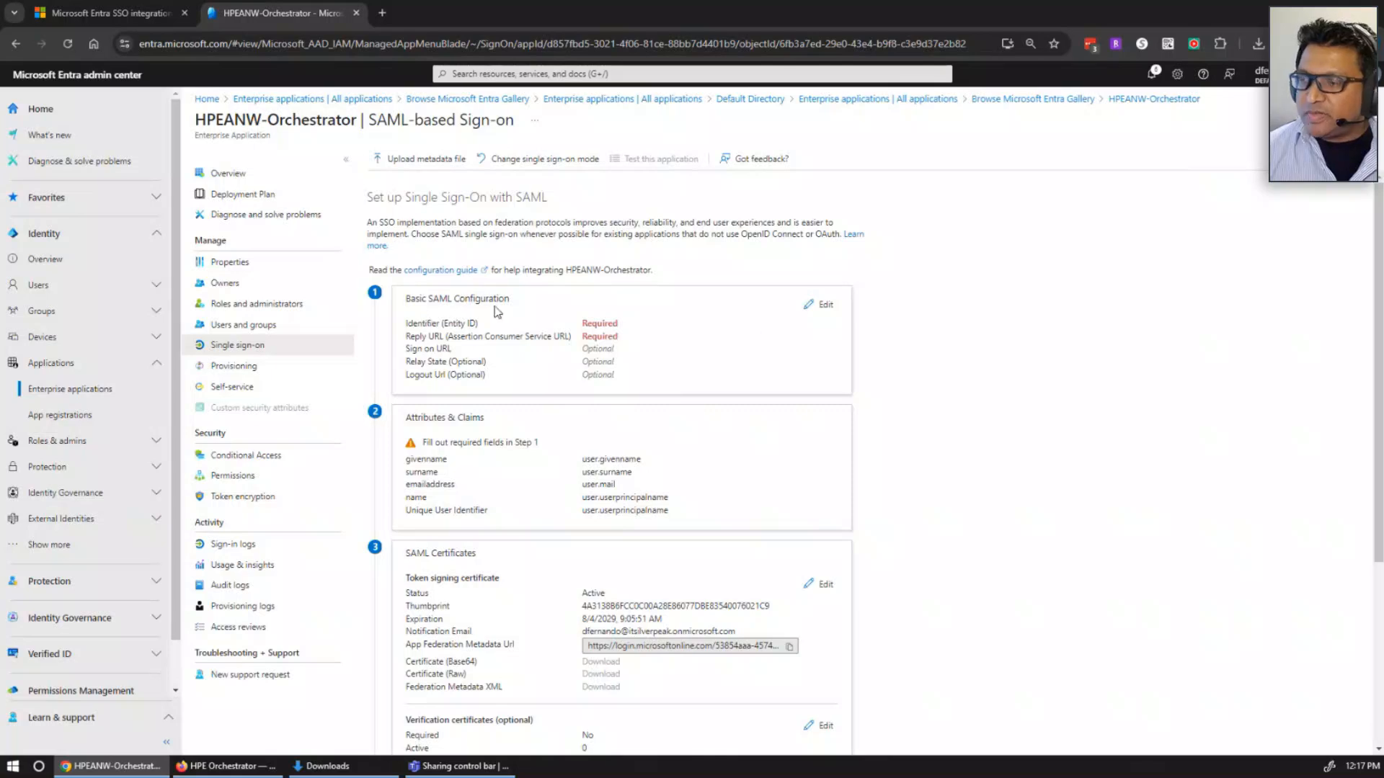
pyautogui.click(829, 313)
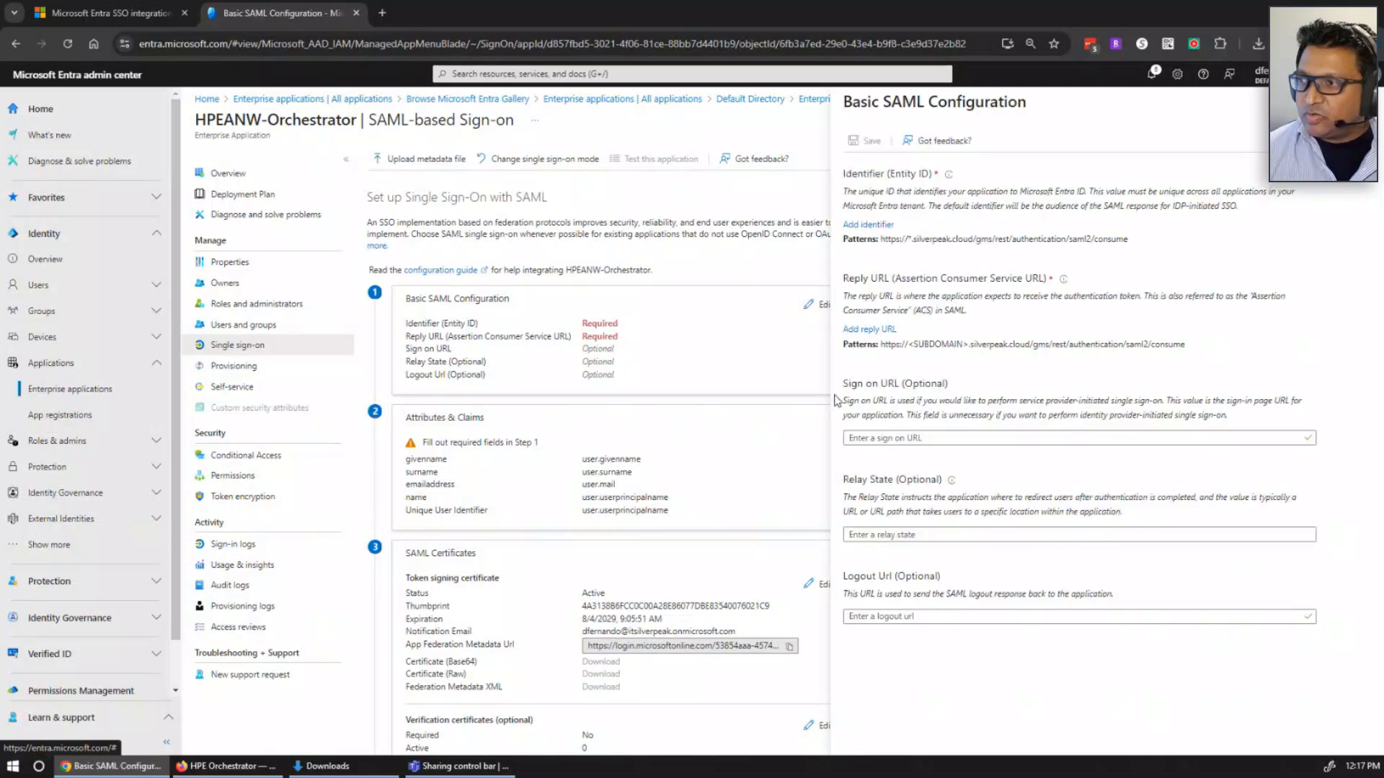
pyautogui.click(870, 225)
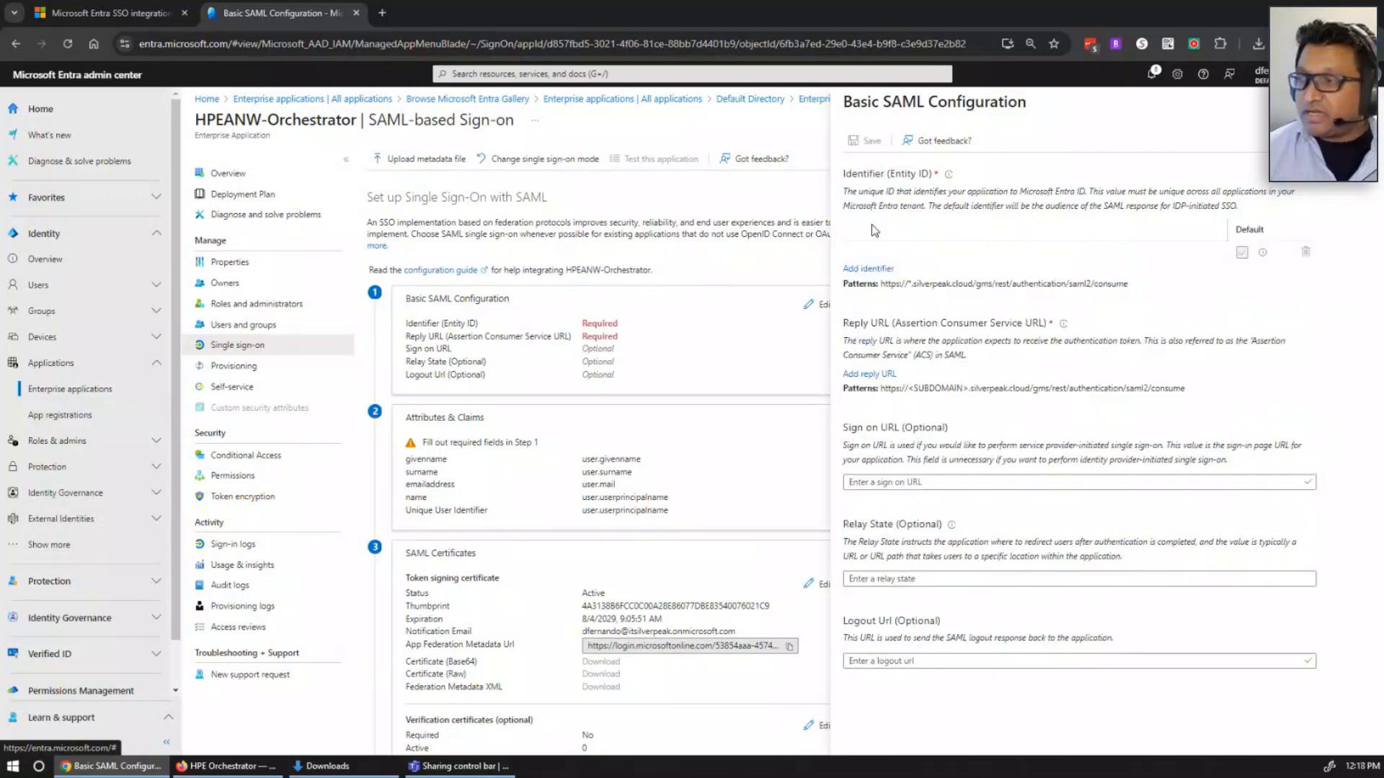
pyautogui.click(880, 248)
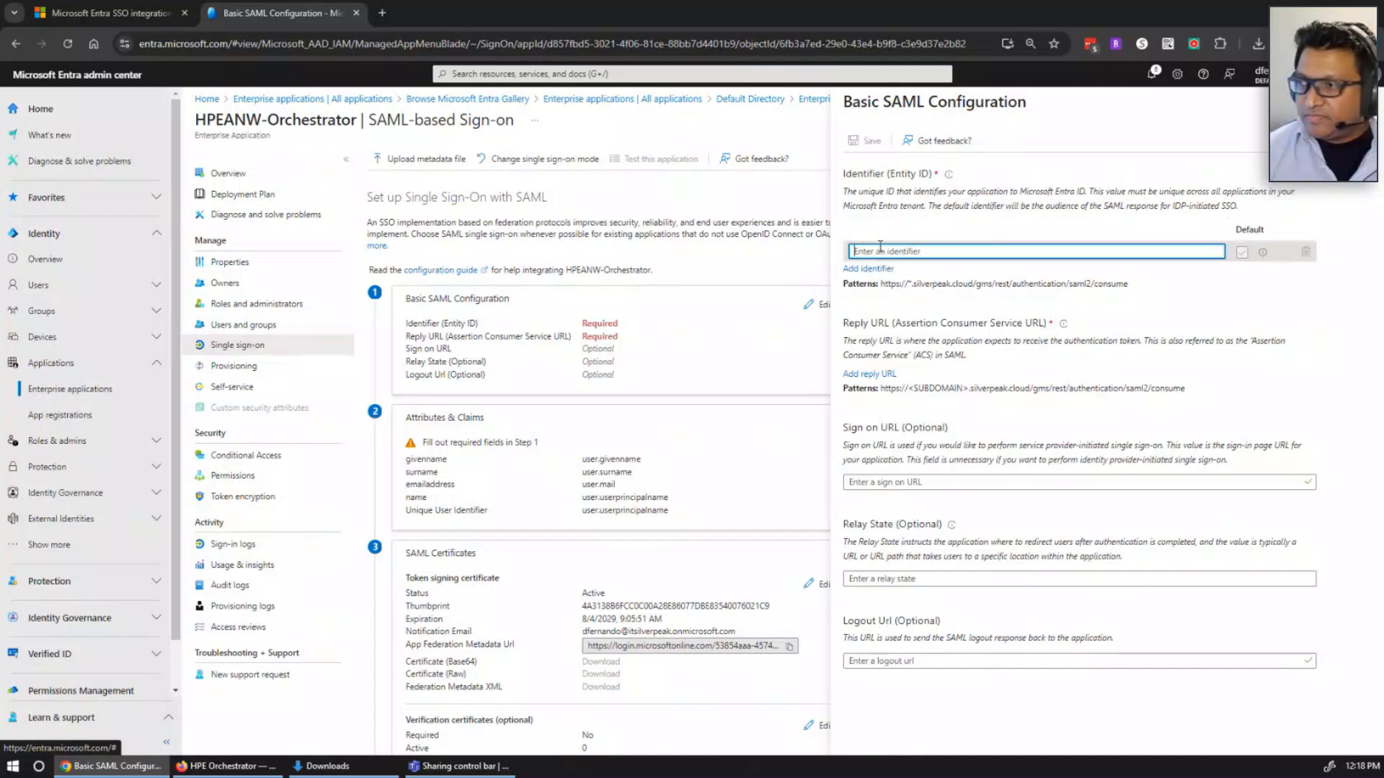
pyautogui.hotkey('ctrl', 'v')
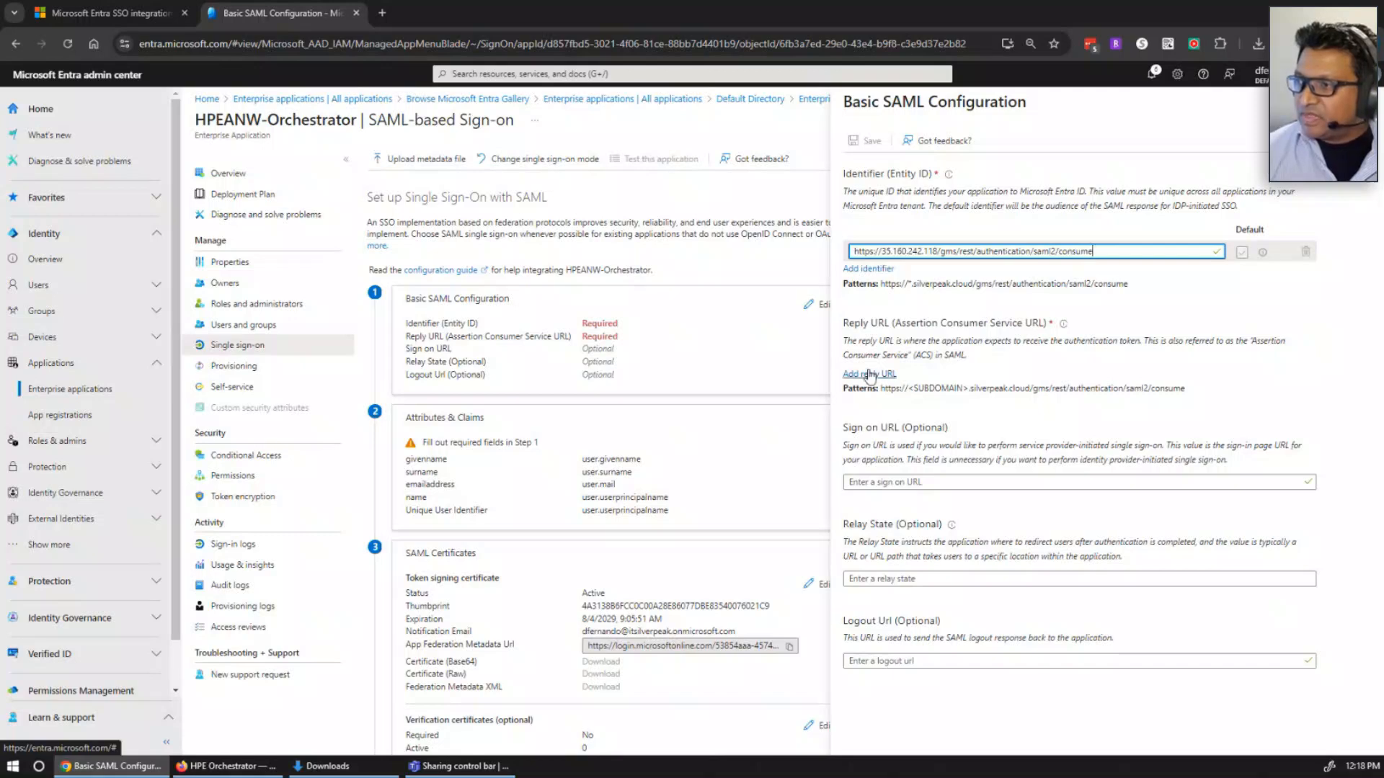
pyautogui.click(869, 374)
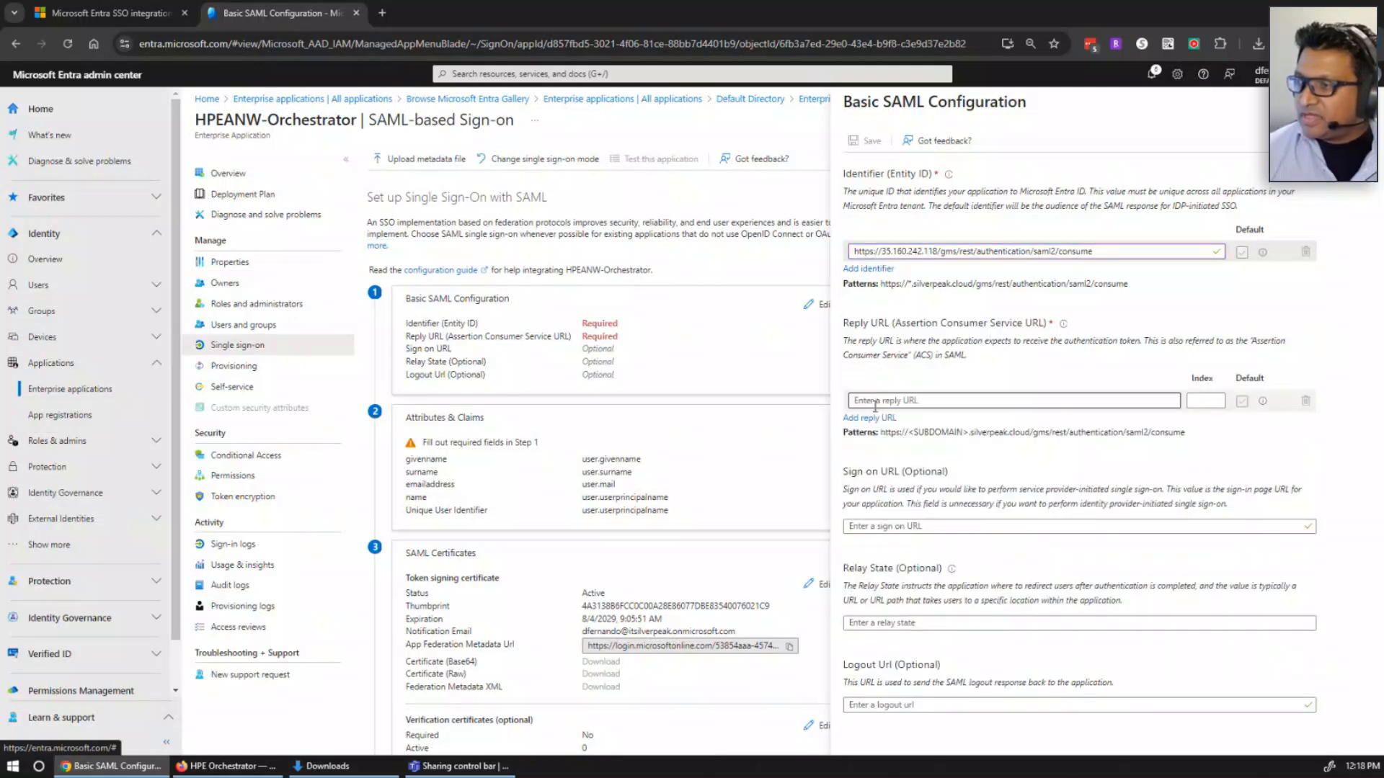
pyautogui.click(875, 402)
pyautogui.write('https://35.160.242.118/gms/rest/authentication/saml2/consume')
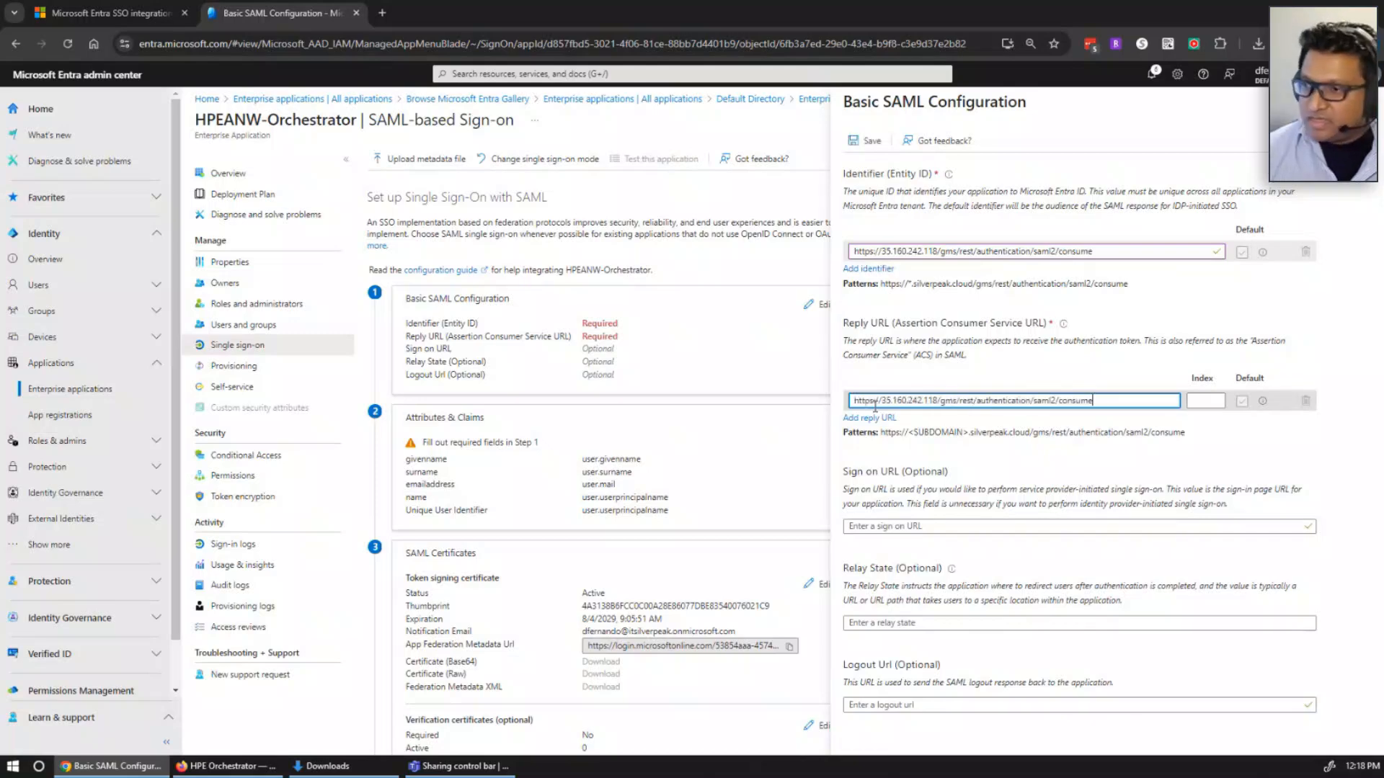
# Copy the EdgeConnect SLO Endpoint from HPE Orchestrator into the Logout Url in Entra, and save and close the Basic SAML Configuration
pyautogui.click(227, 766)
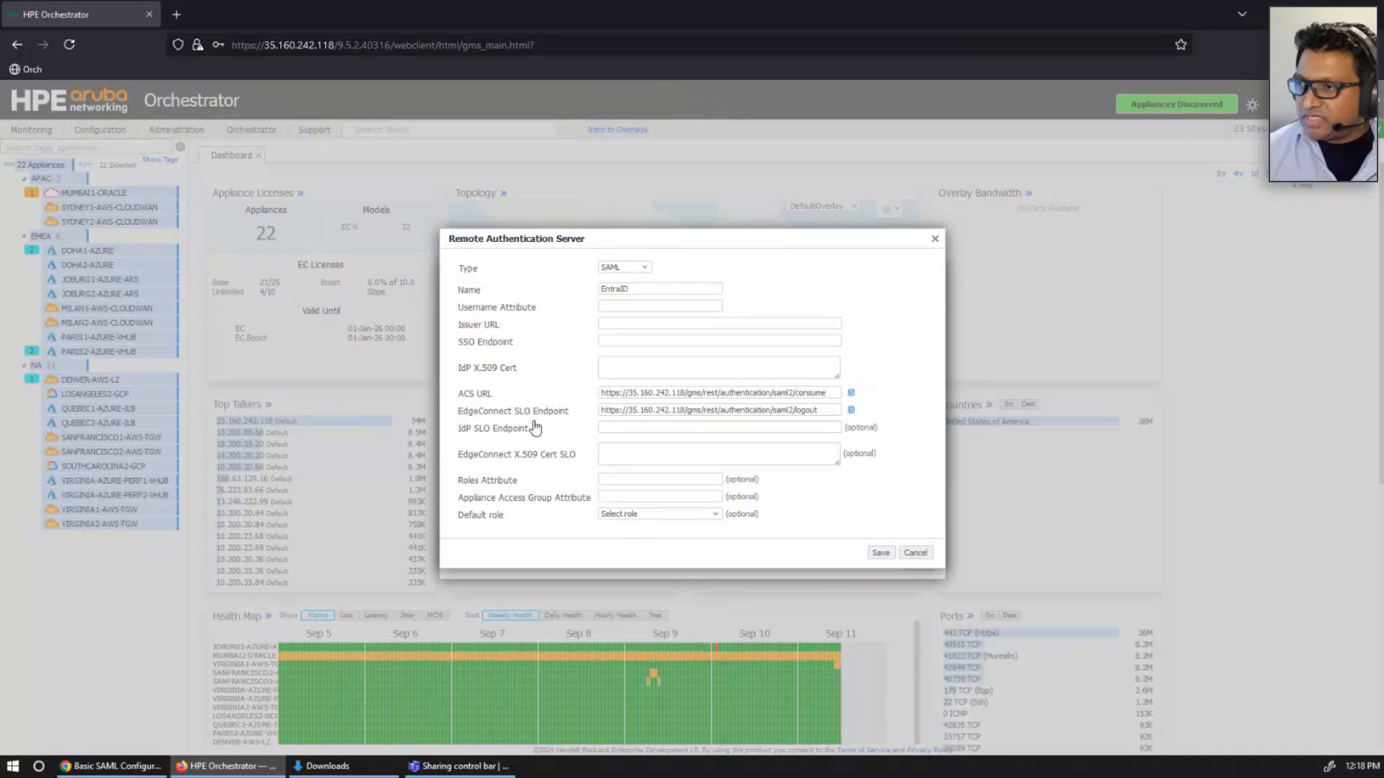
pyautogui.click(851, 411)
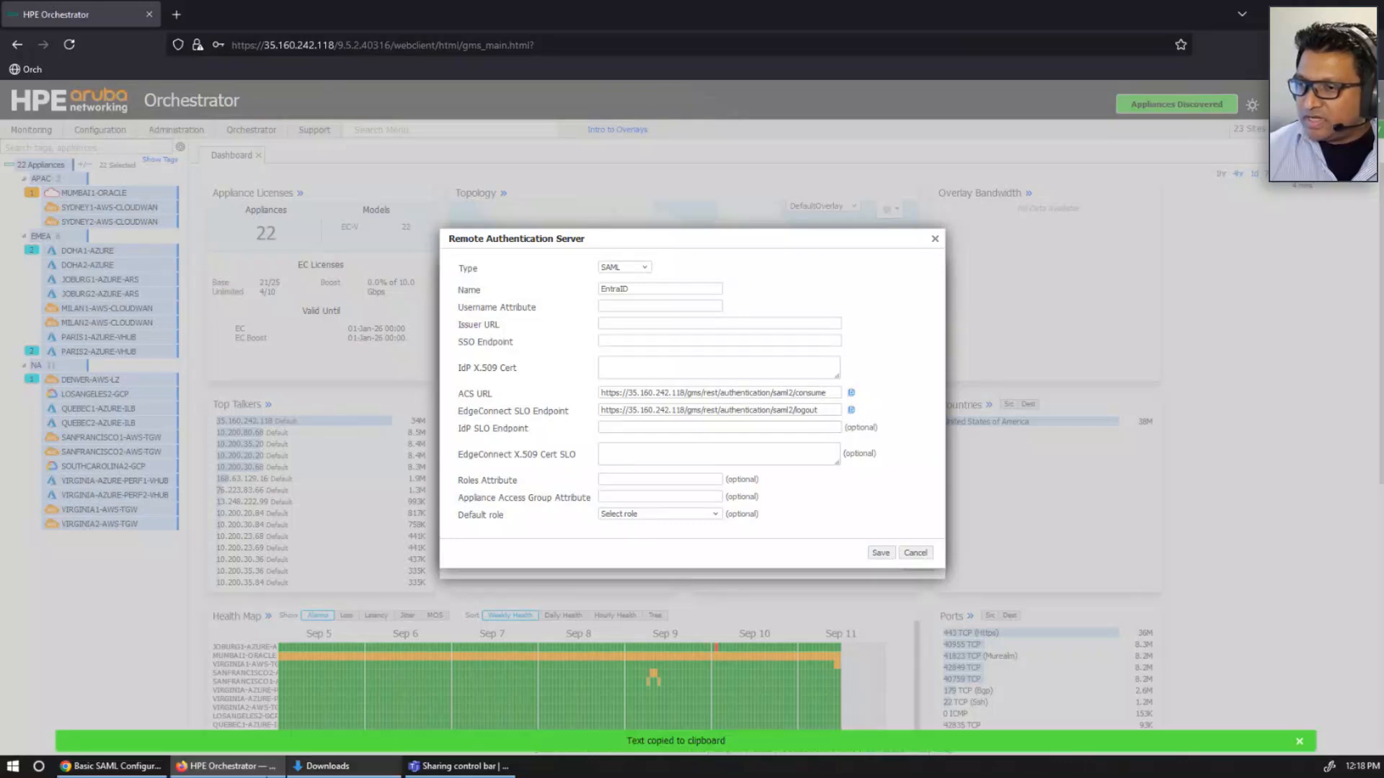
pyautogui.click(139, 766)
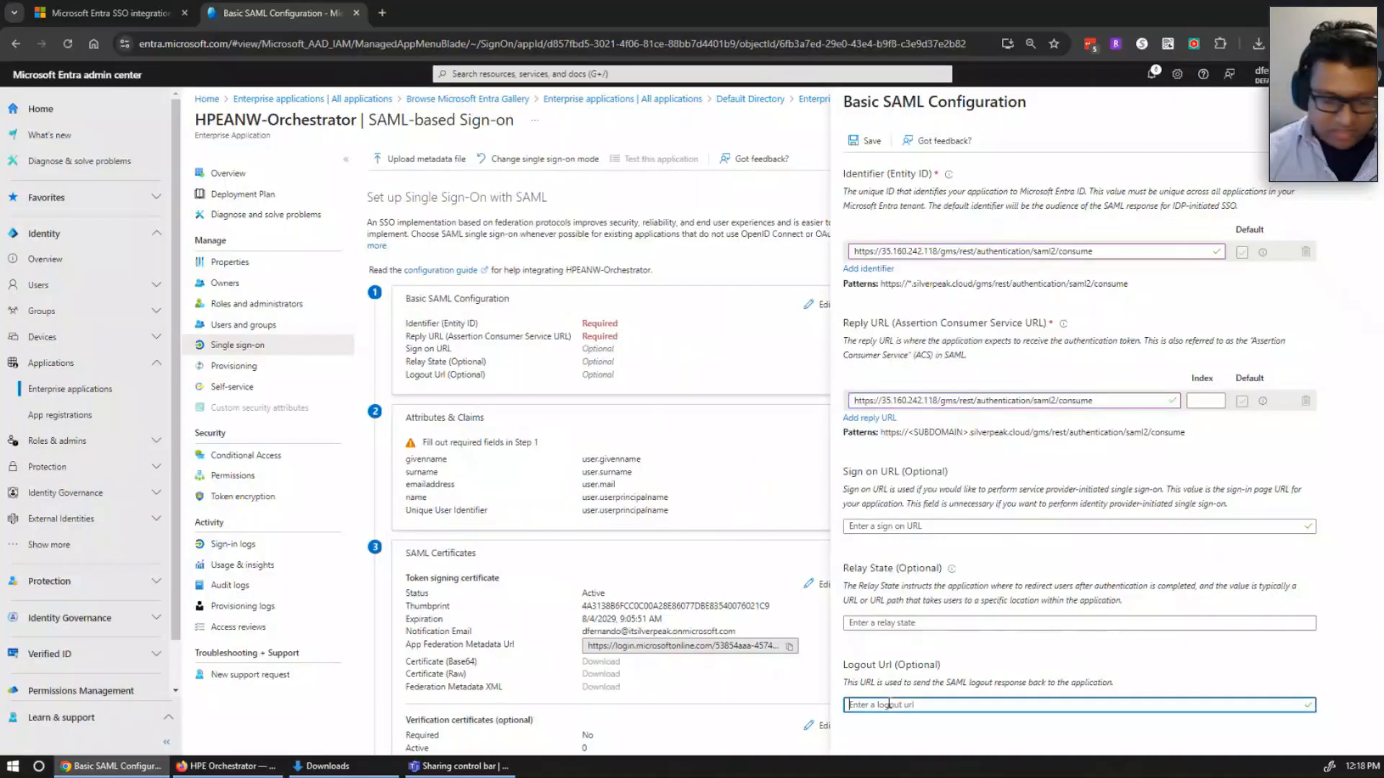
pyautogui.hotkey('ctrl', 'v')
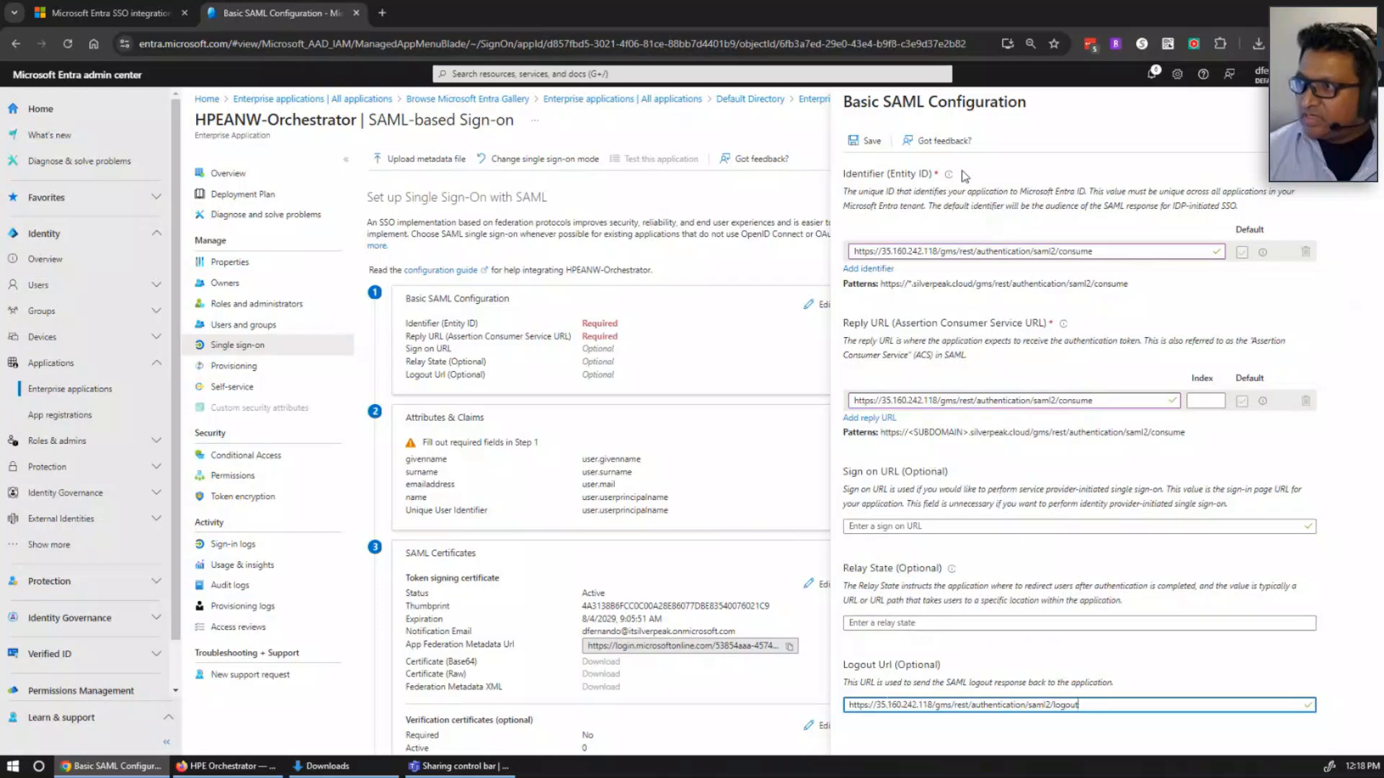
pyautogui.click(860, 148)
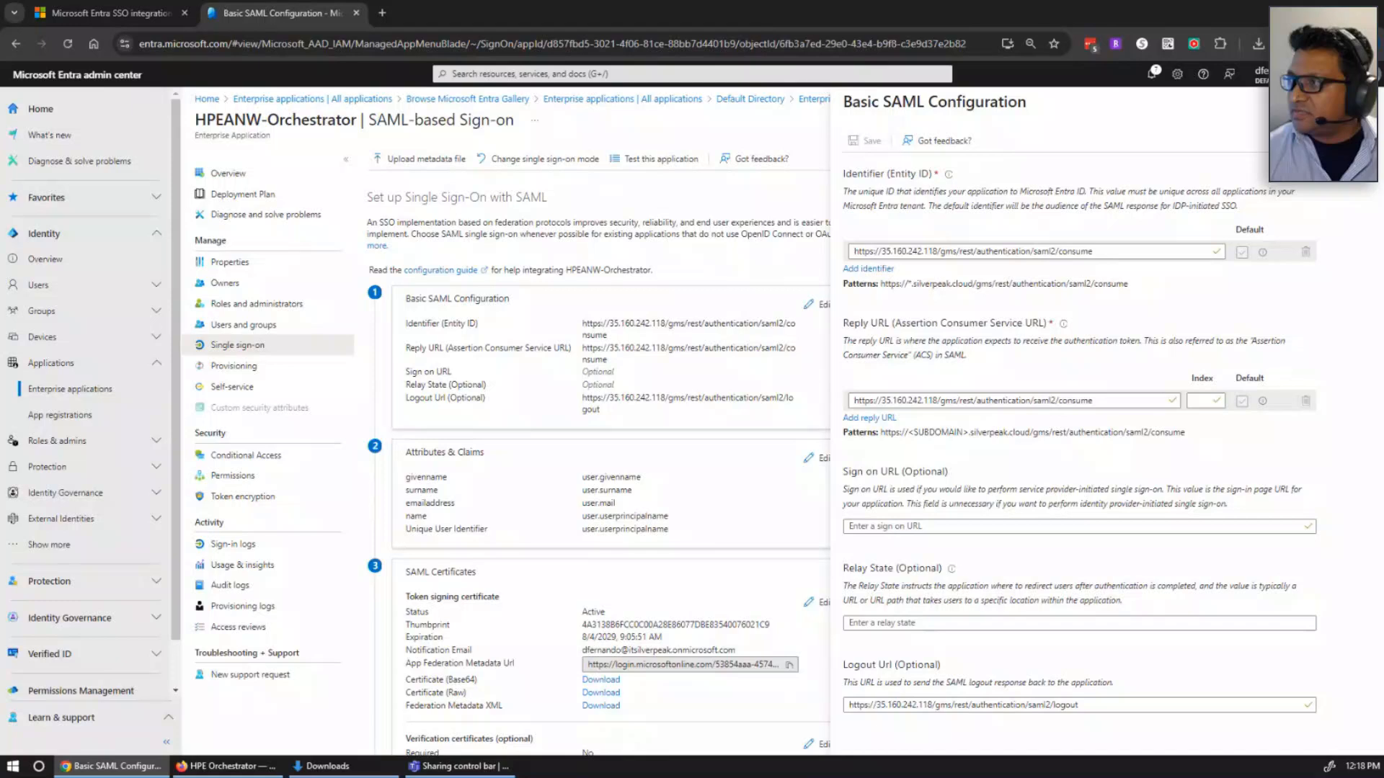
pyautogui.click(1363, 102)
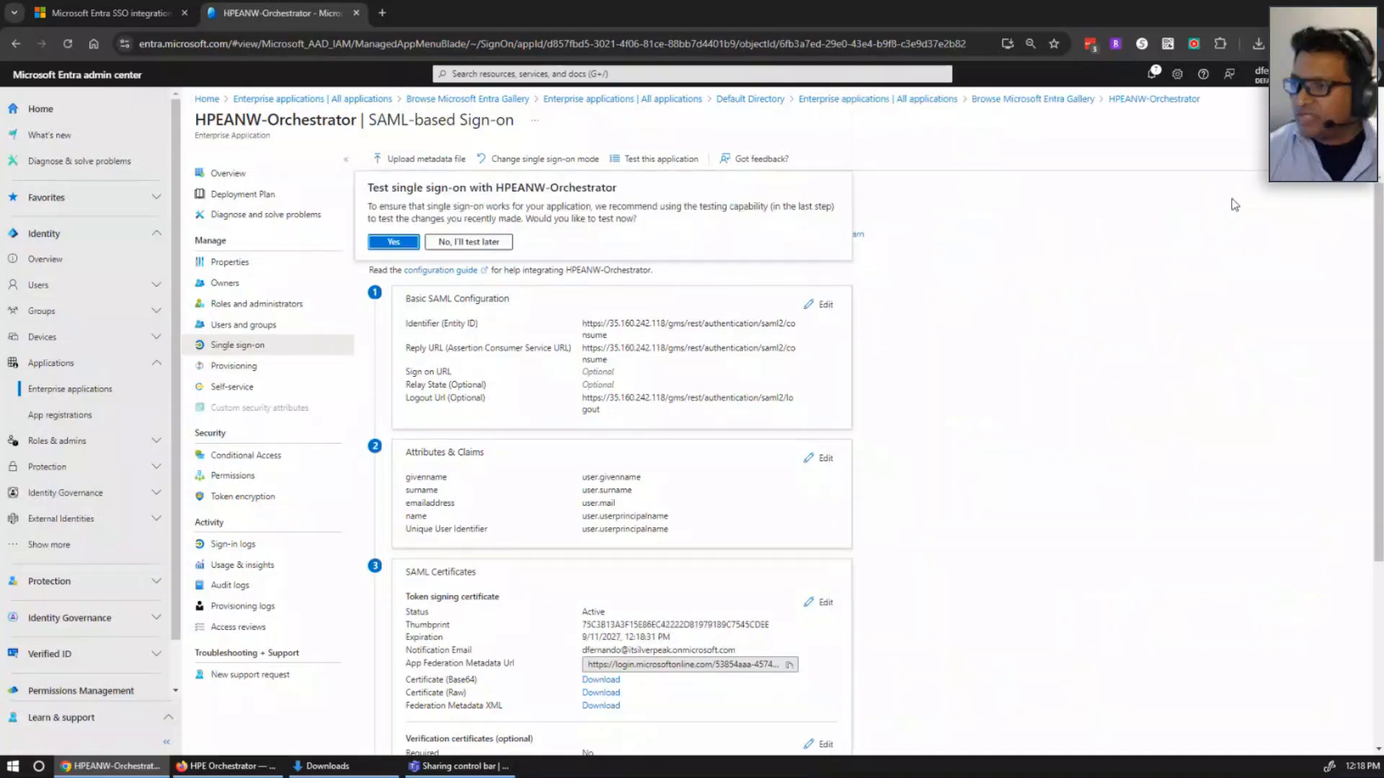
pyautogui.click(819, 458)
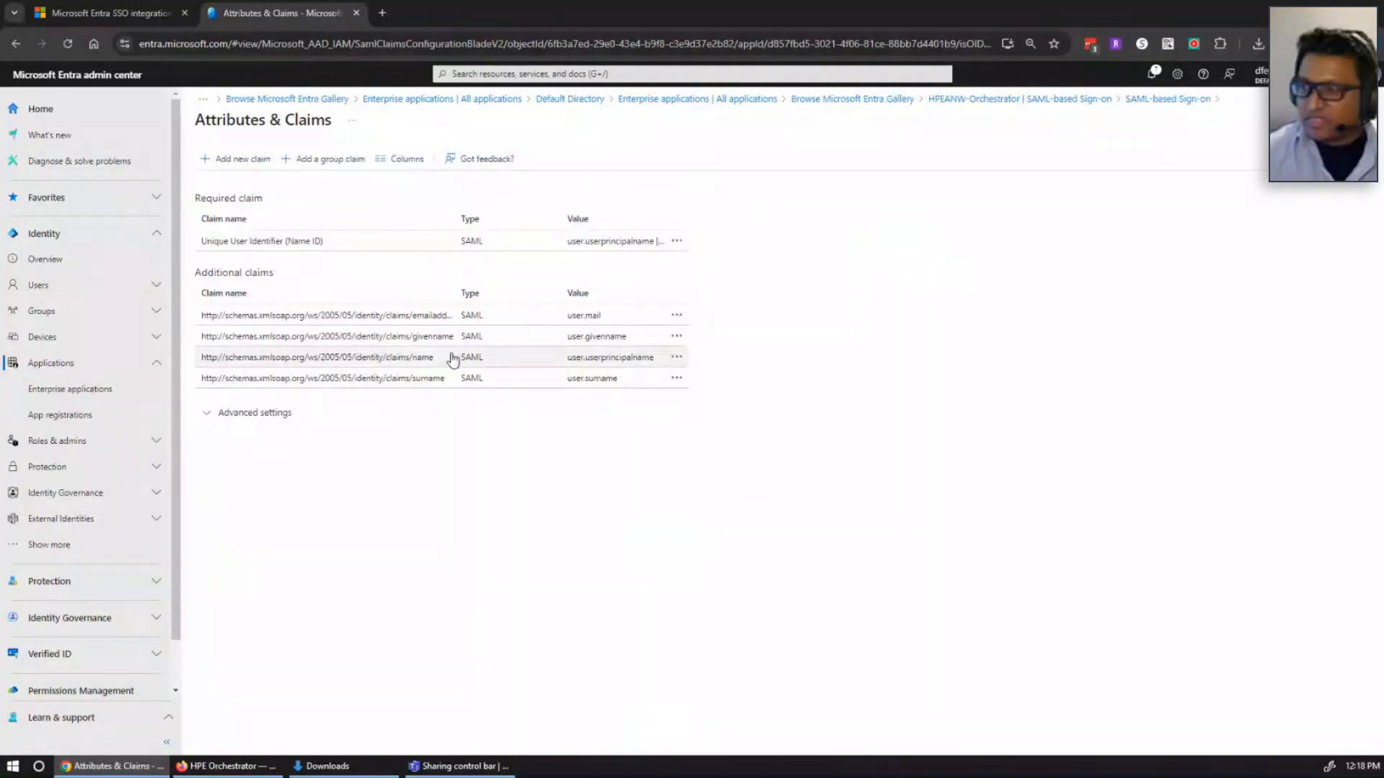
pyautogui.moveTo(442, 361); pyautogui.dragTo(201, 358)
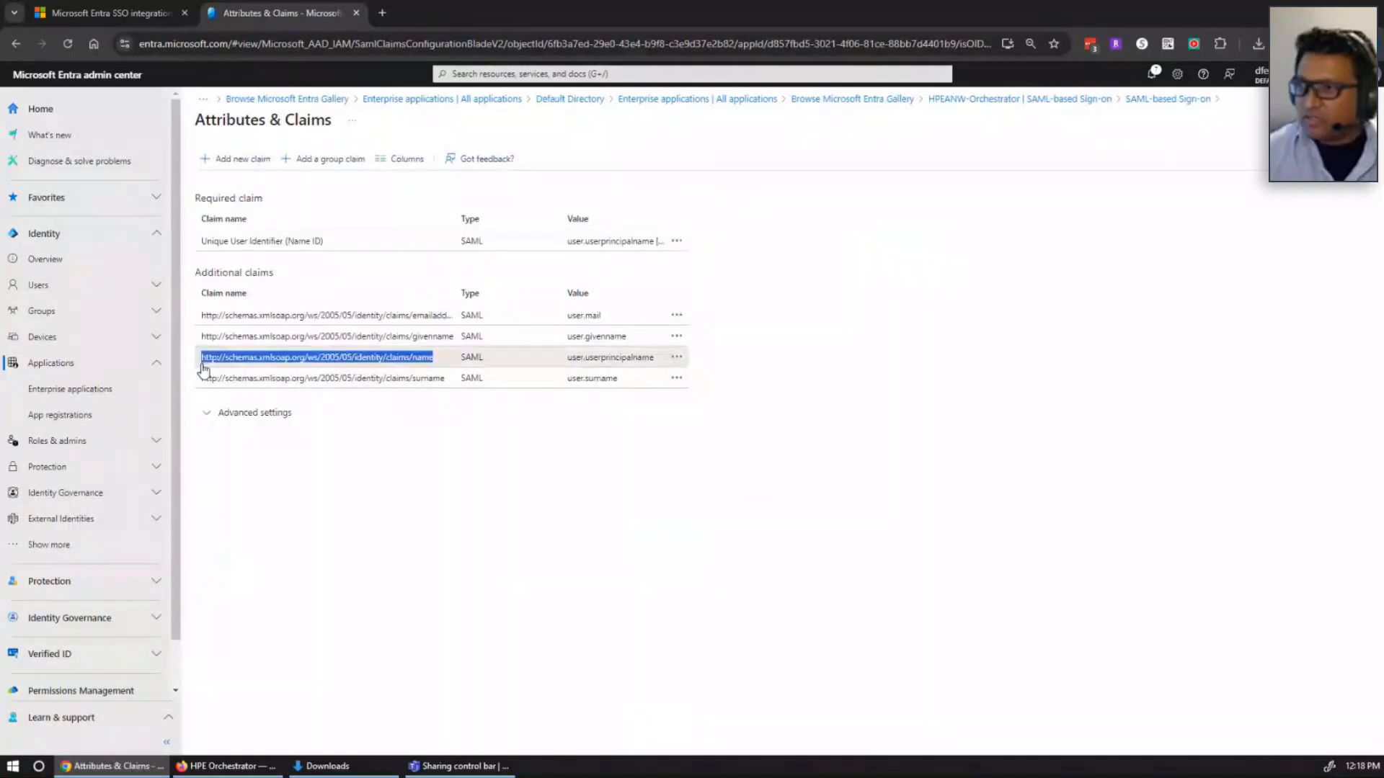
pyautogui.rightClick(225, 357)
pyautogui.click(245, 369)
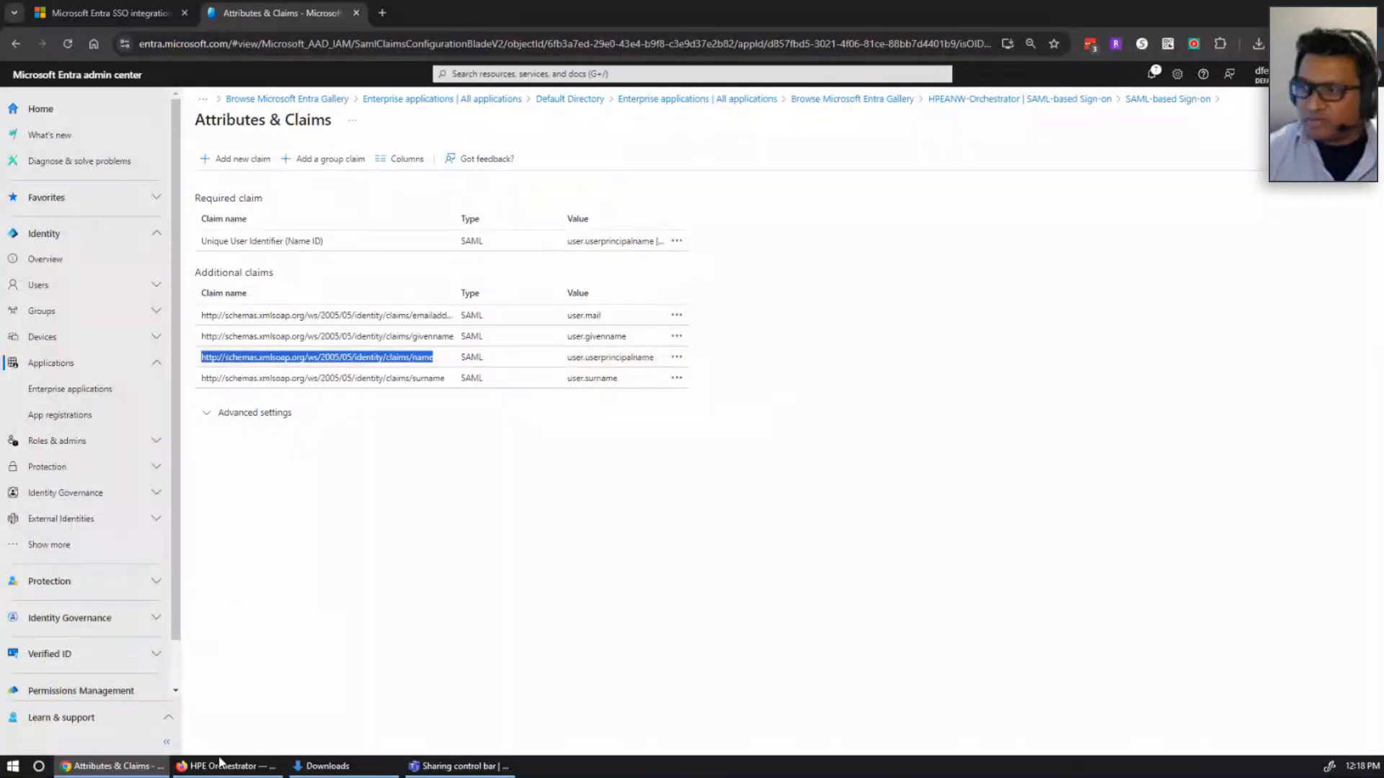
pyautogui.click(223, 766)
pyautogui.click(612, 307)
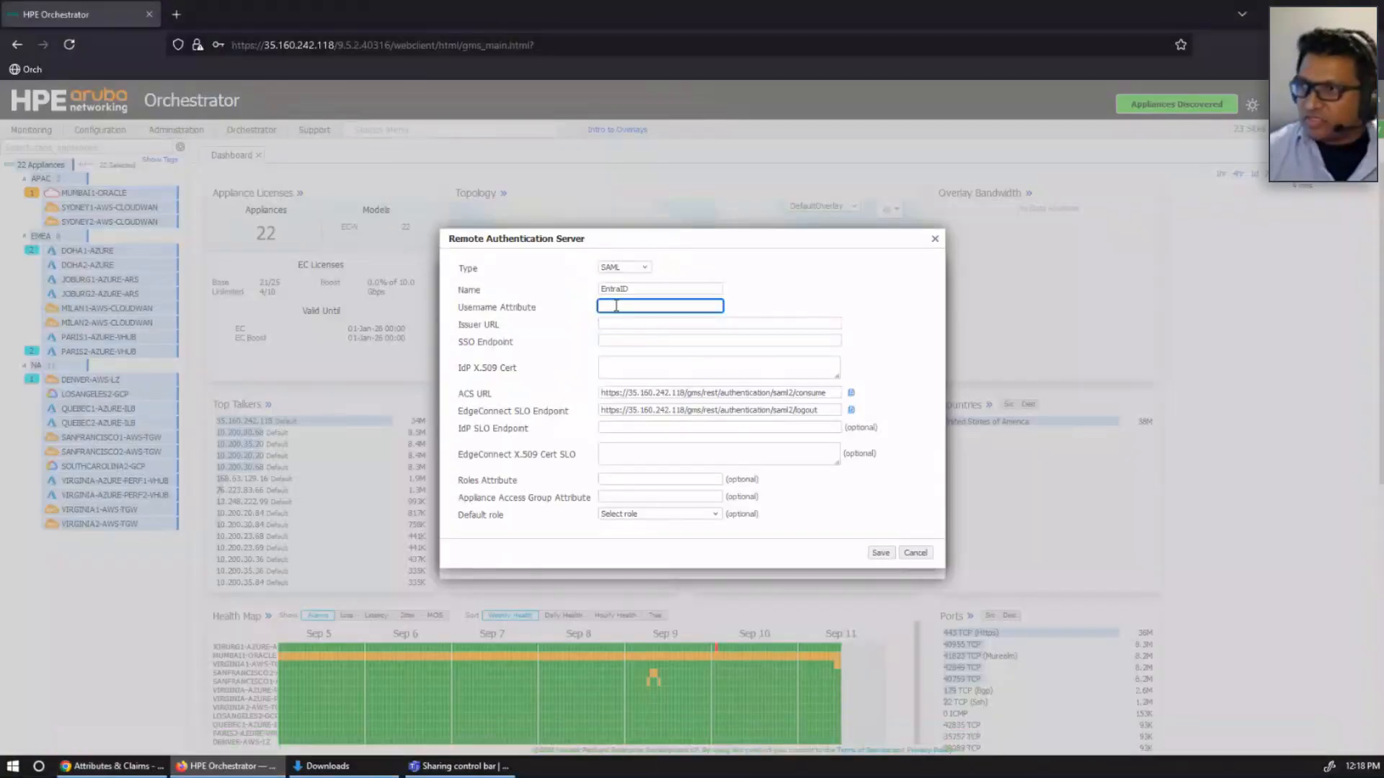
pyautogui.hotkey('ctrl', 'v')
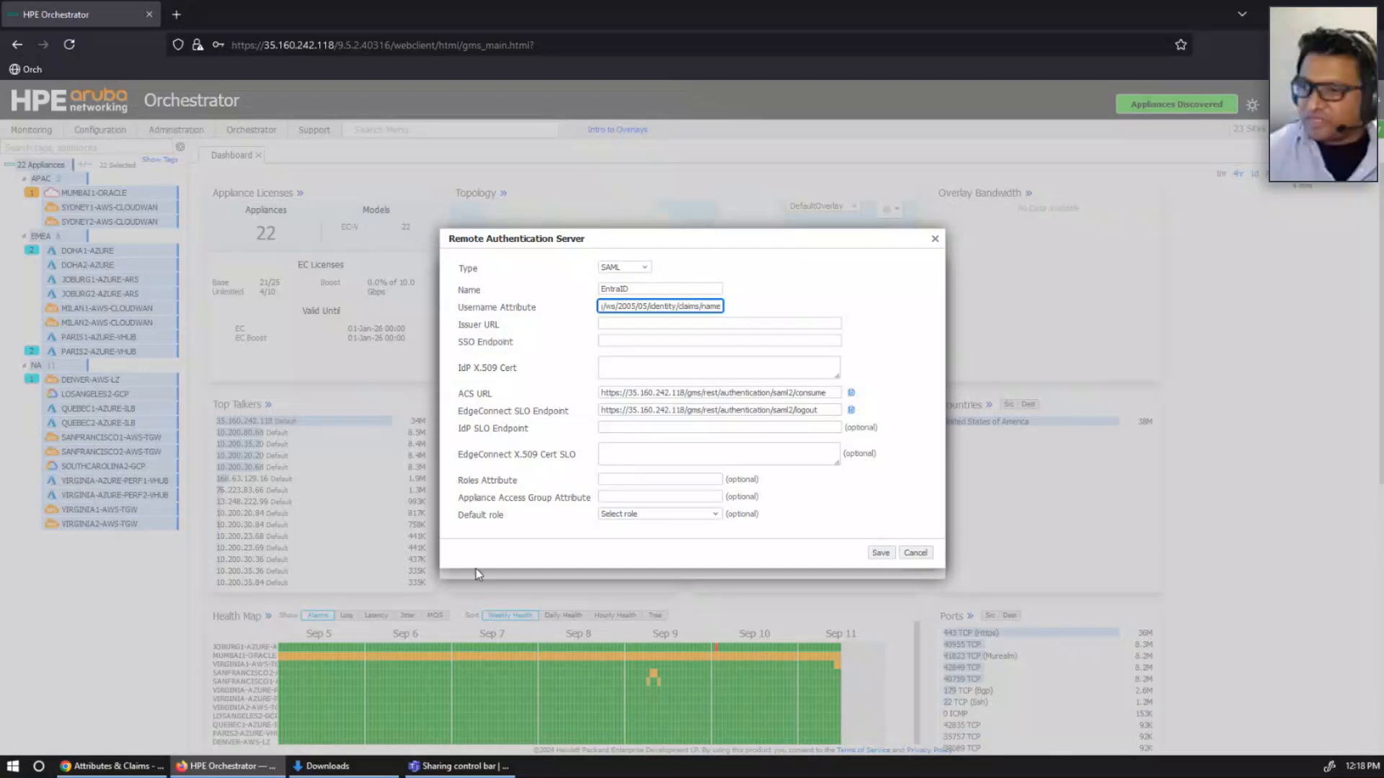
# Switch to the Microsoft Entra SSO integration tutorial and read the instructions for downloading the SAML signing certificate
pyautogui.moveTo(144, 773)
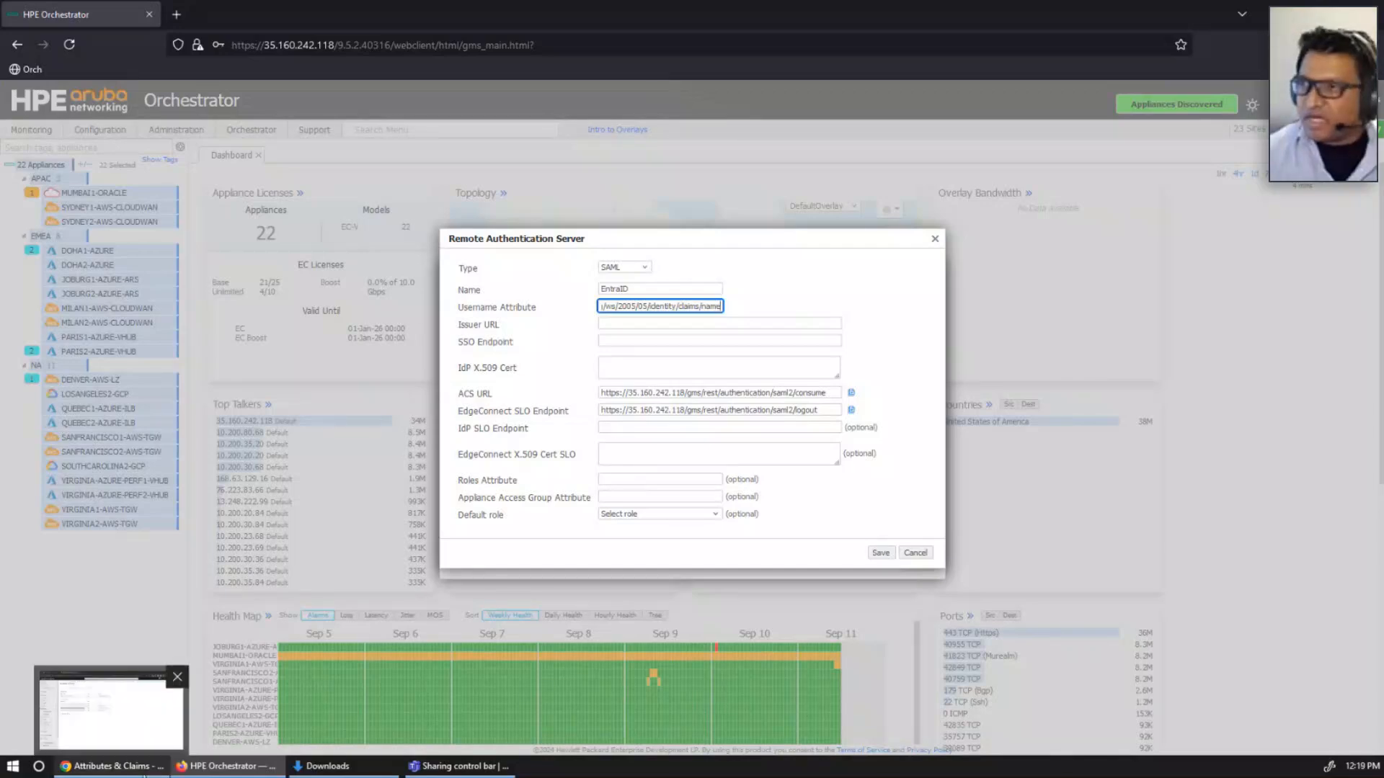
pyautogui.click(145, 774)
pyautogui.click(112, 13)
pyautogui.scroll(20, 453, 327)
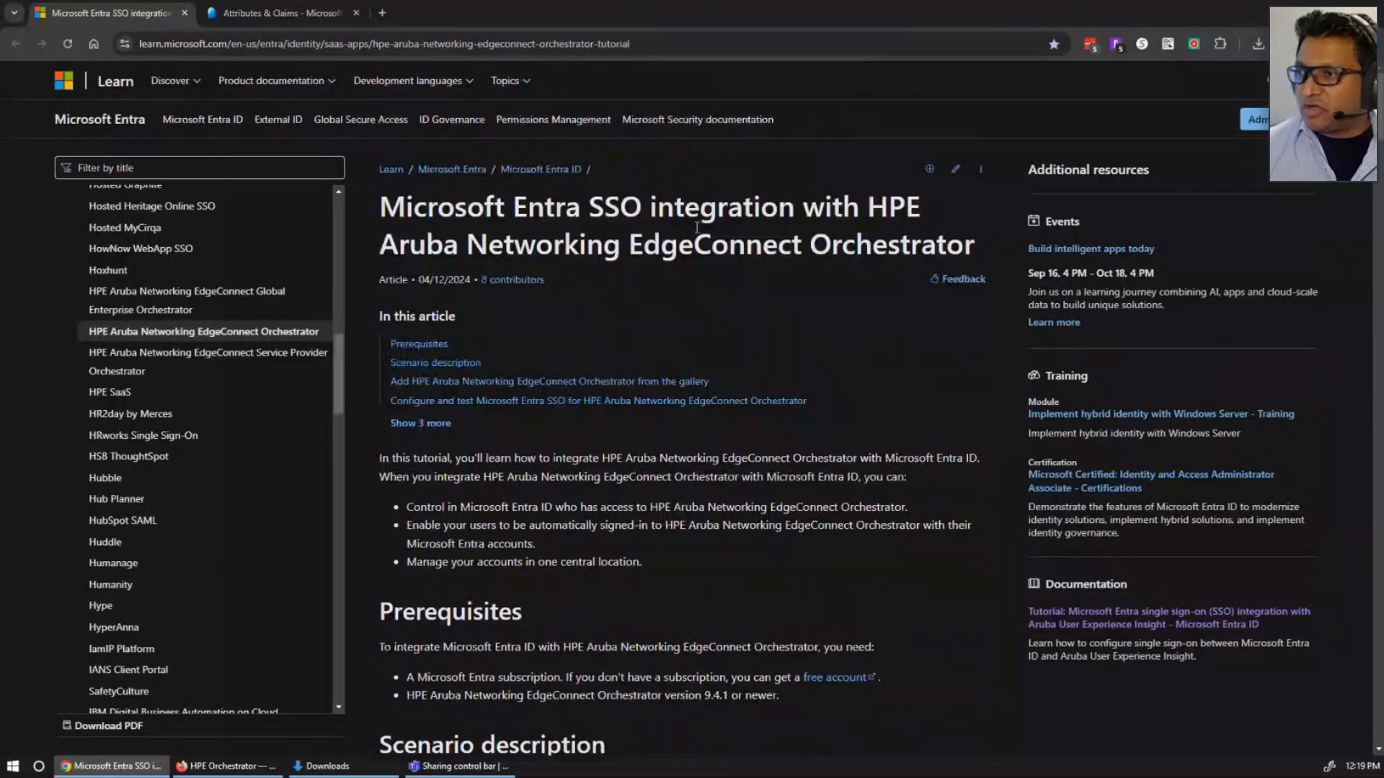
pyautogui.doubleClick(862, 244)
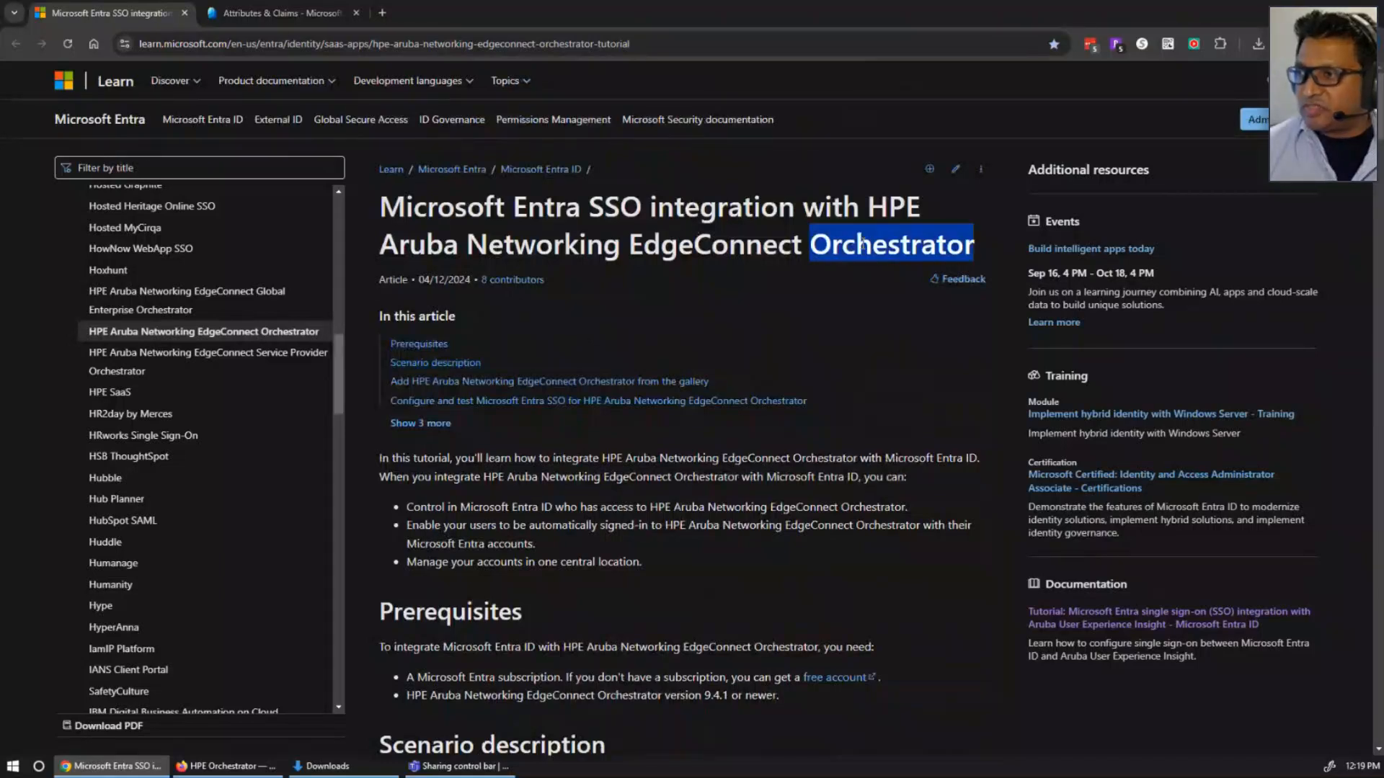
pyautogui.tripleClick(862, 244)
pyautogui.doubleClick(866, 247)
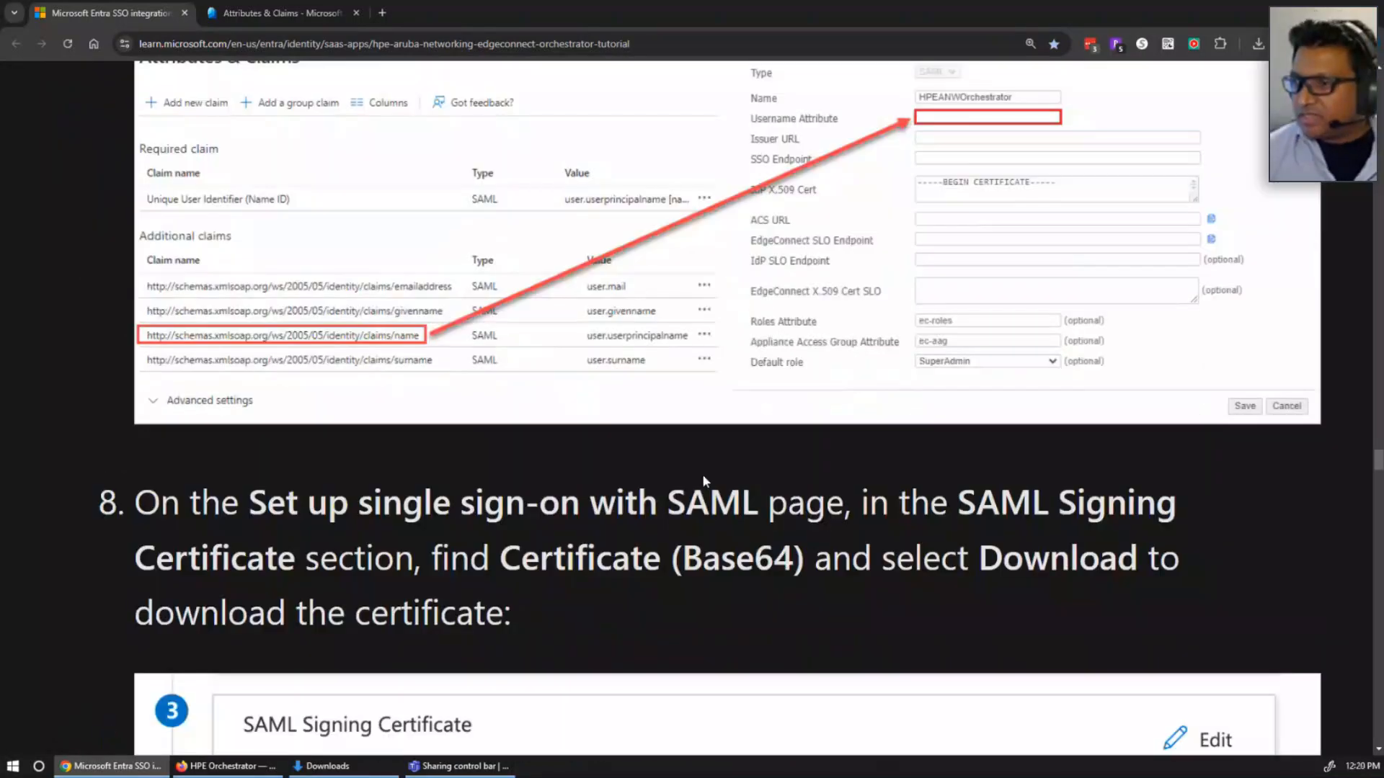
pyautogui.scroll(-8, 702, 474)
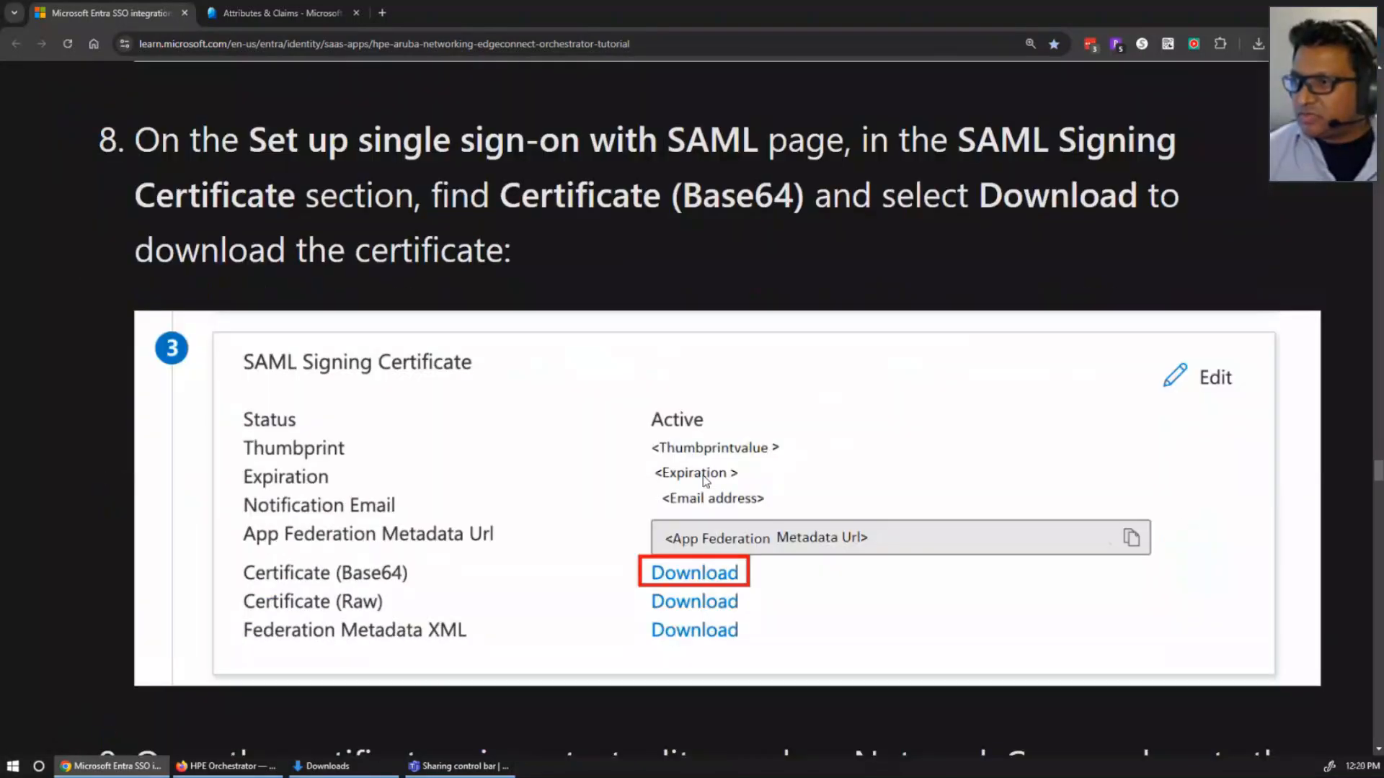
pyautogui.scroll(3, 702, 475)
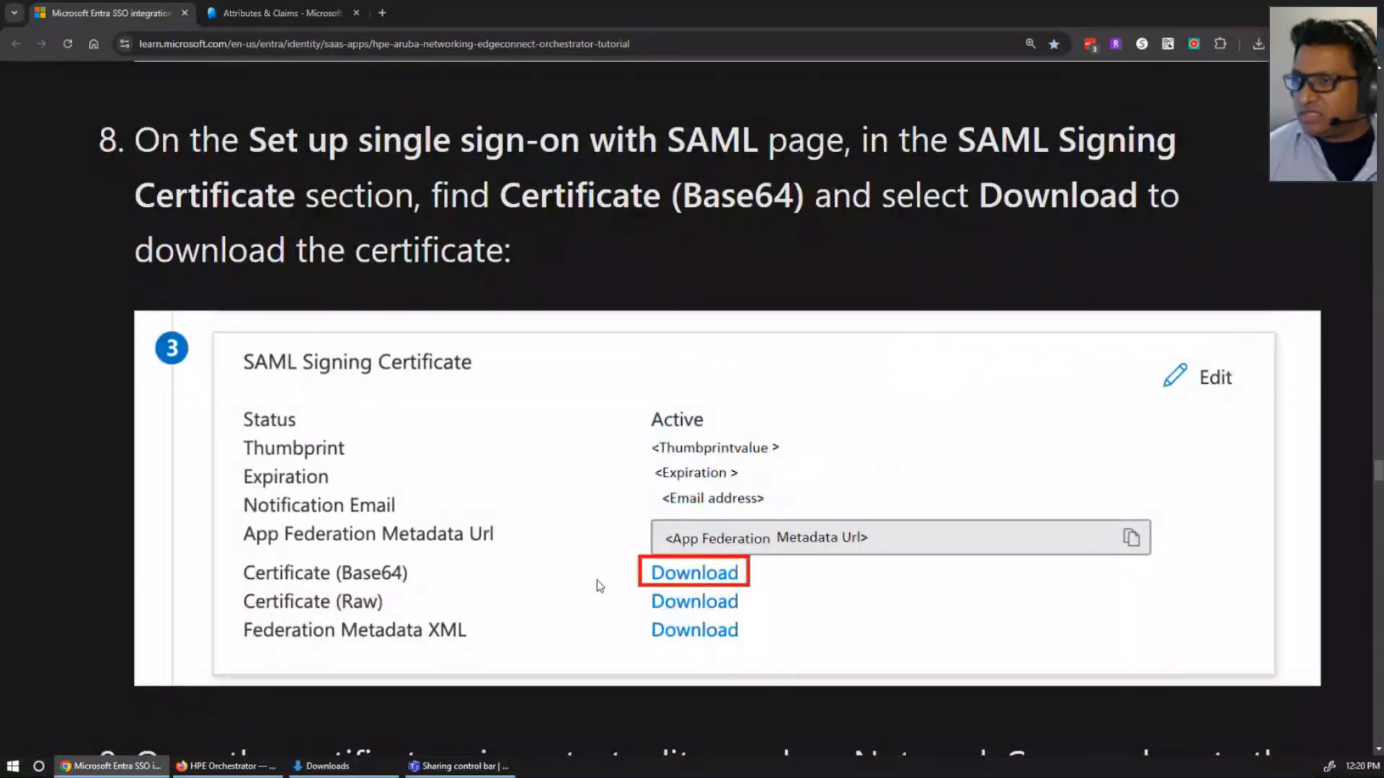
pyautogui.scroll(2, 597, 581)
pyautogui.scroll(2, 597, 581)
# Download the Base64 SAML certificate of HPEANW-Orchestrator from Entra and open HPEANW-Orchestrator.cer from the Downloads folder in Notepad++
pyautogui.hotkey('ctrl', 'Tab')
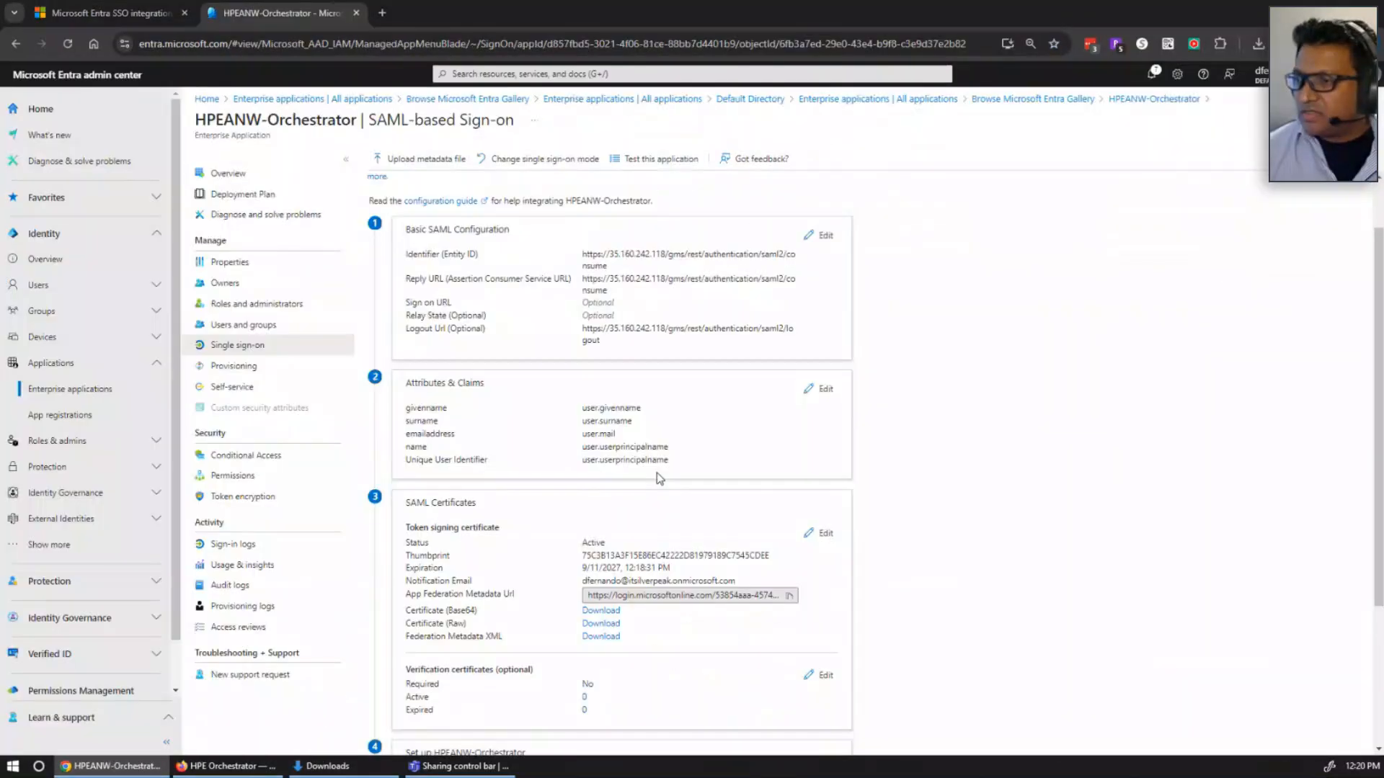
pyautogui.click(616, 568)
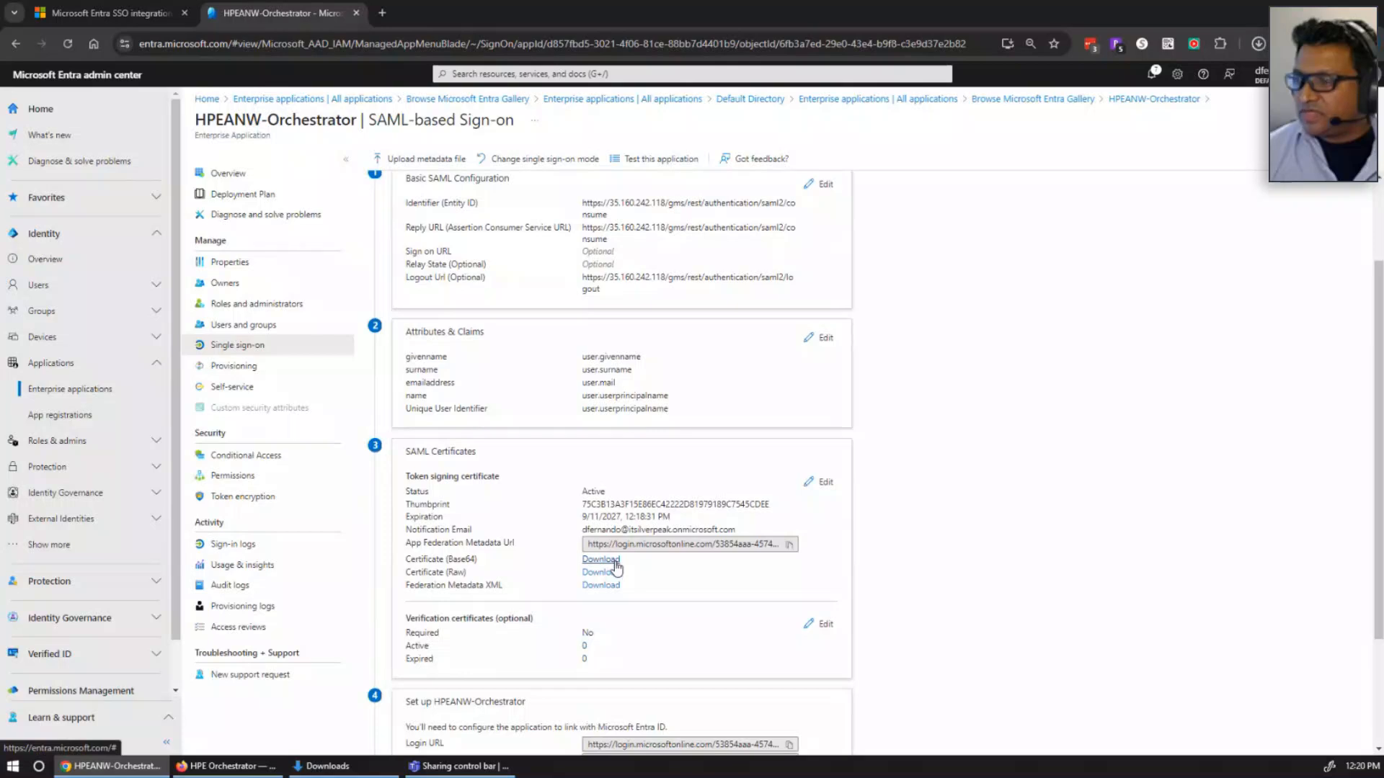
pyautogui.click(1258, 44)
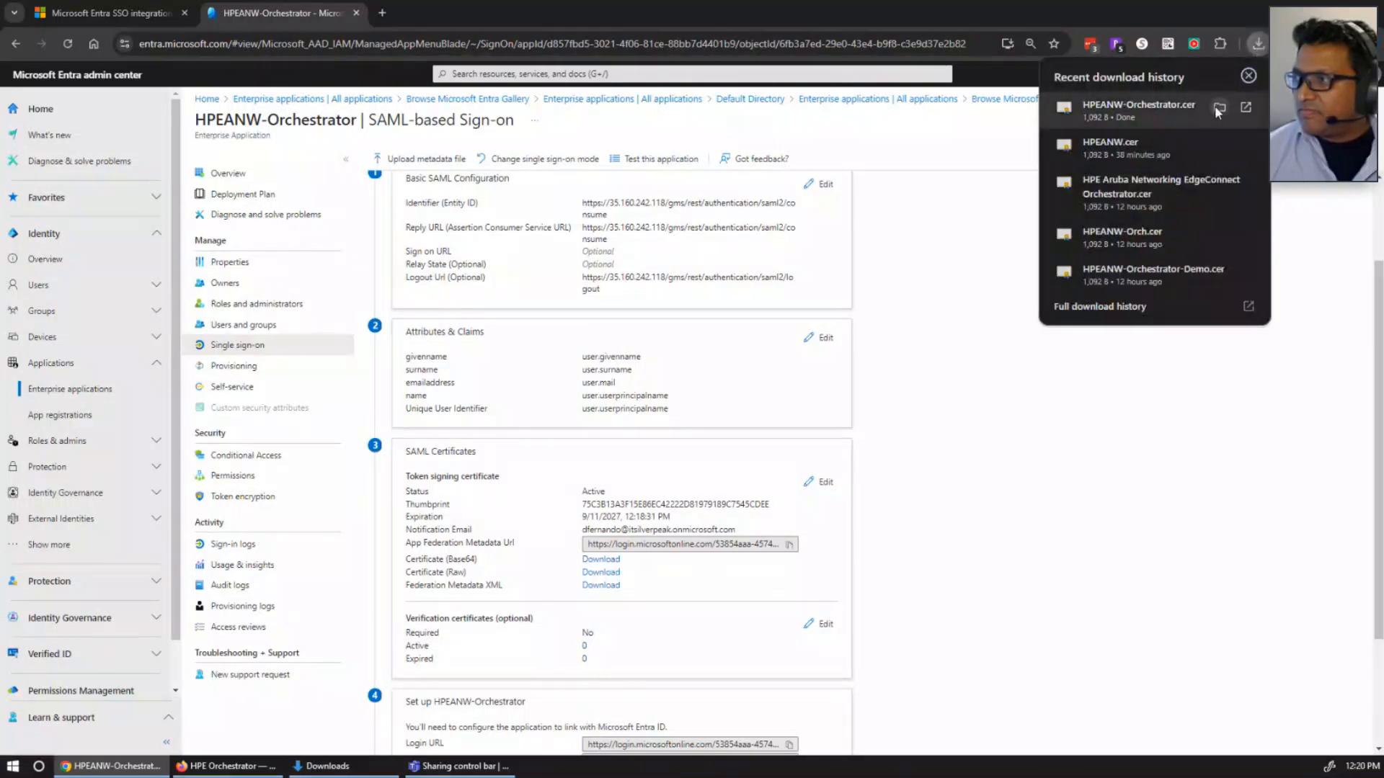
pyautogui.click(1213, 106)
pyautogui.click(770, 349)
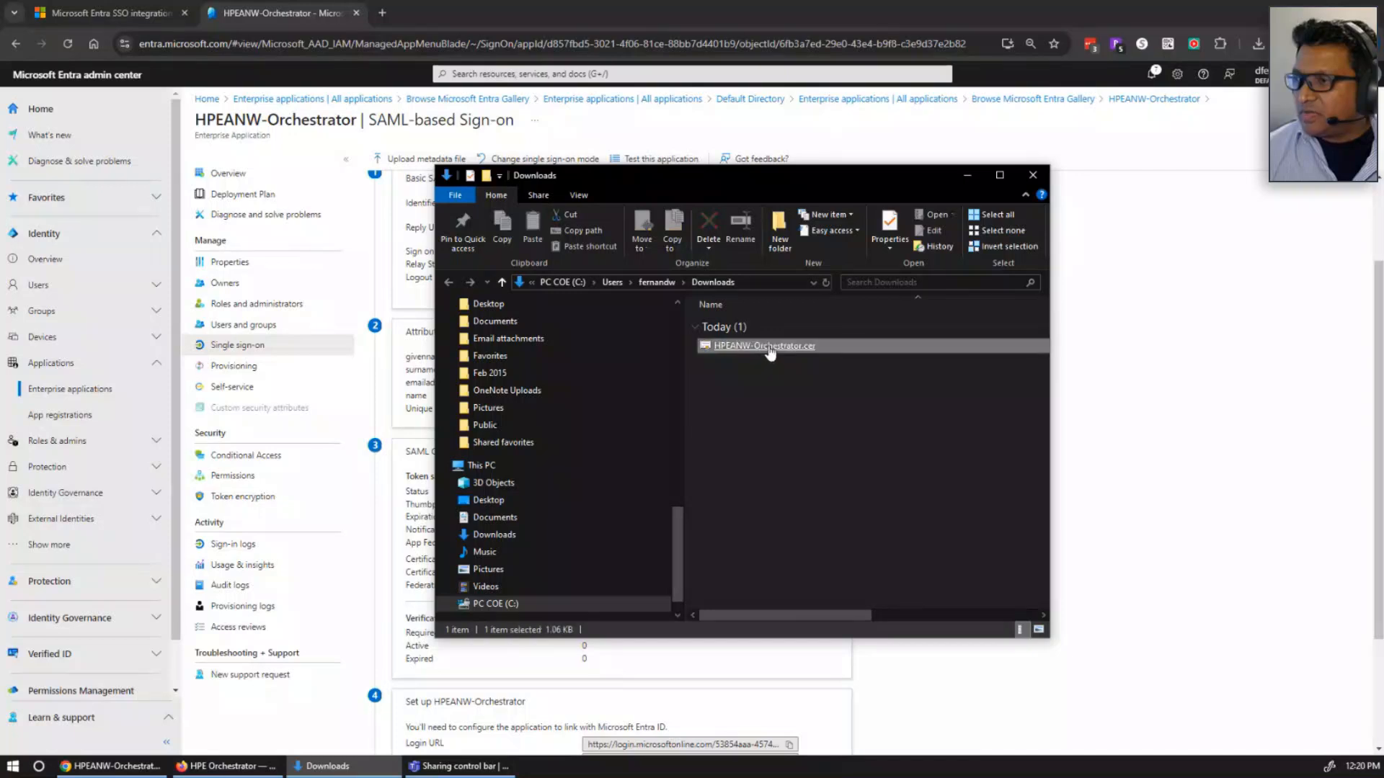
pyautogui.rightClick(769, 349)
pyautogui.click(745, 361)
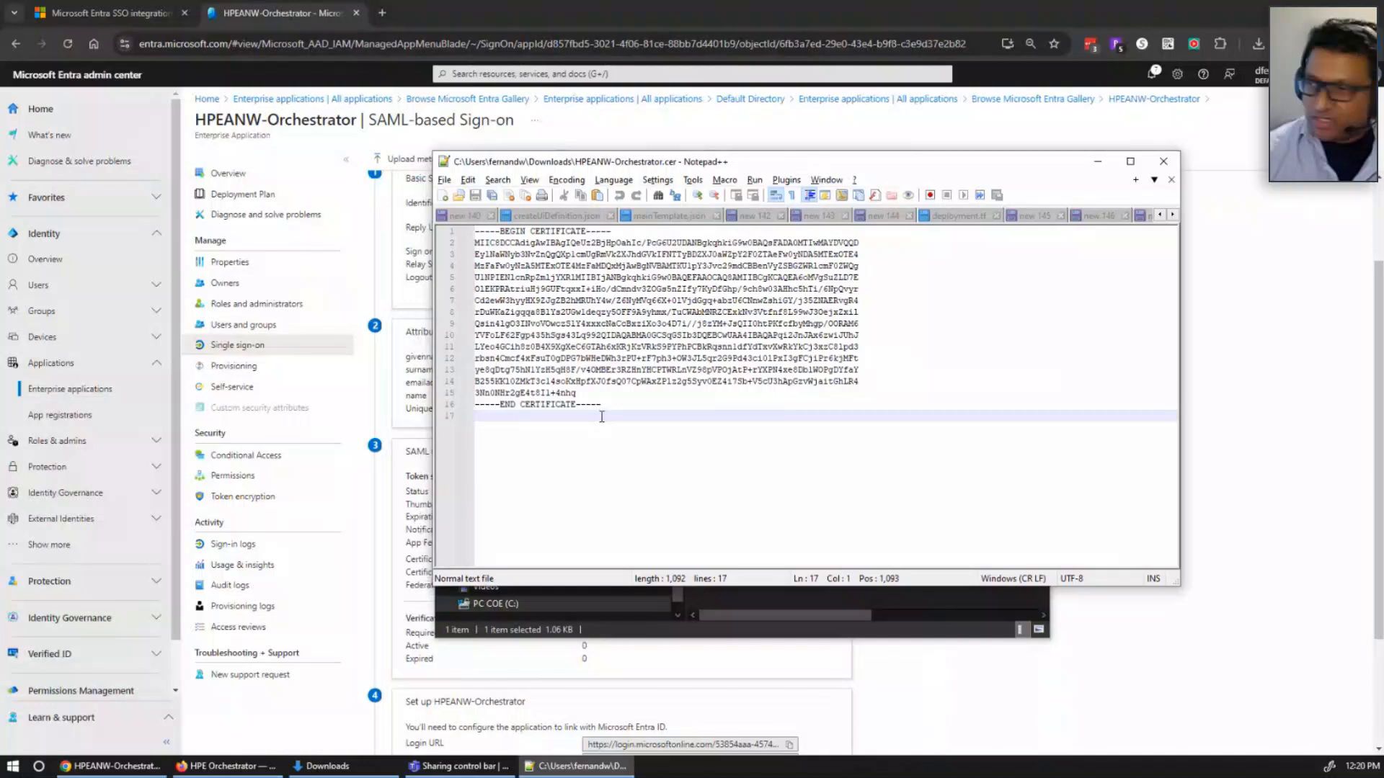
# Copy the entire certificate text into the IdP X.509 Cert of the EntraID server in HPE Orchestrator, without the trailing empty line
pyautogui.hotkey('ctrl', 'a')
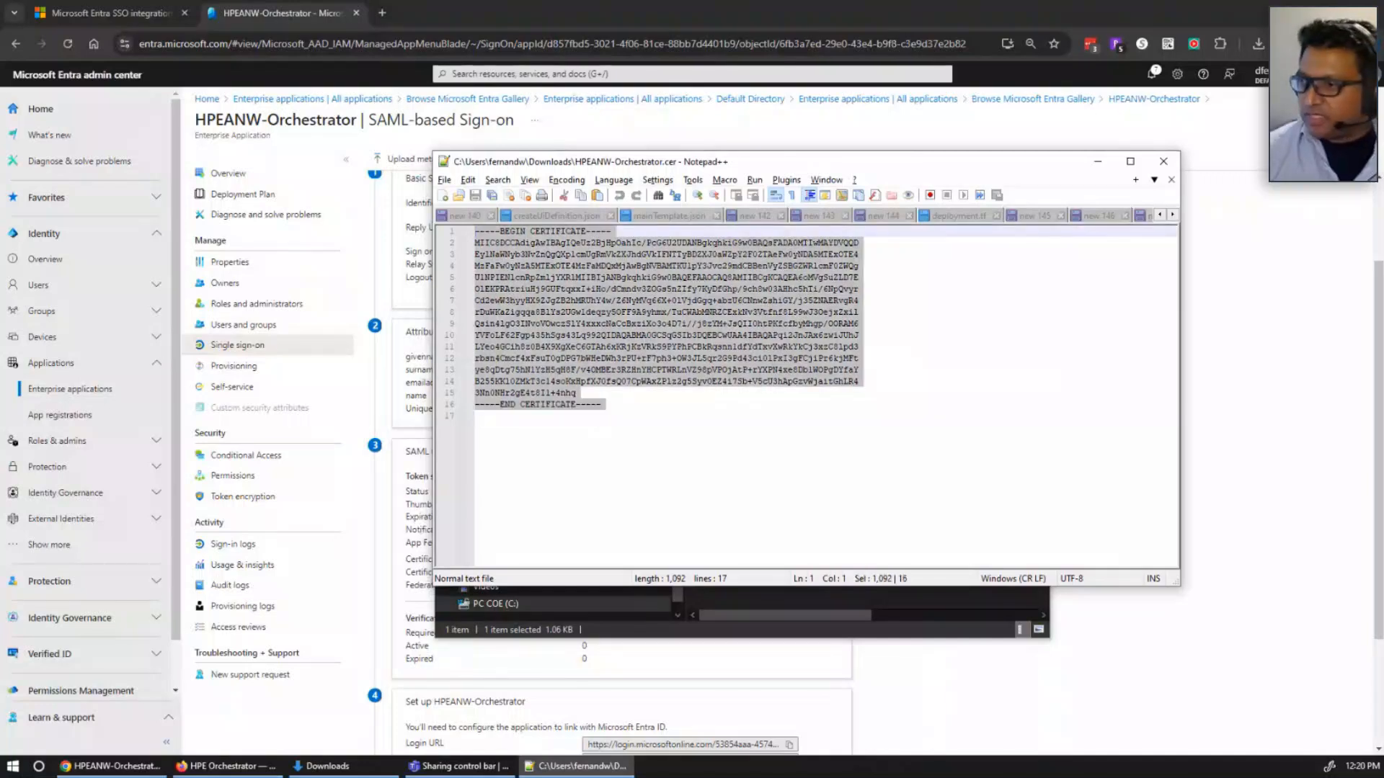
pyautogui.click(950, 682)
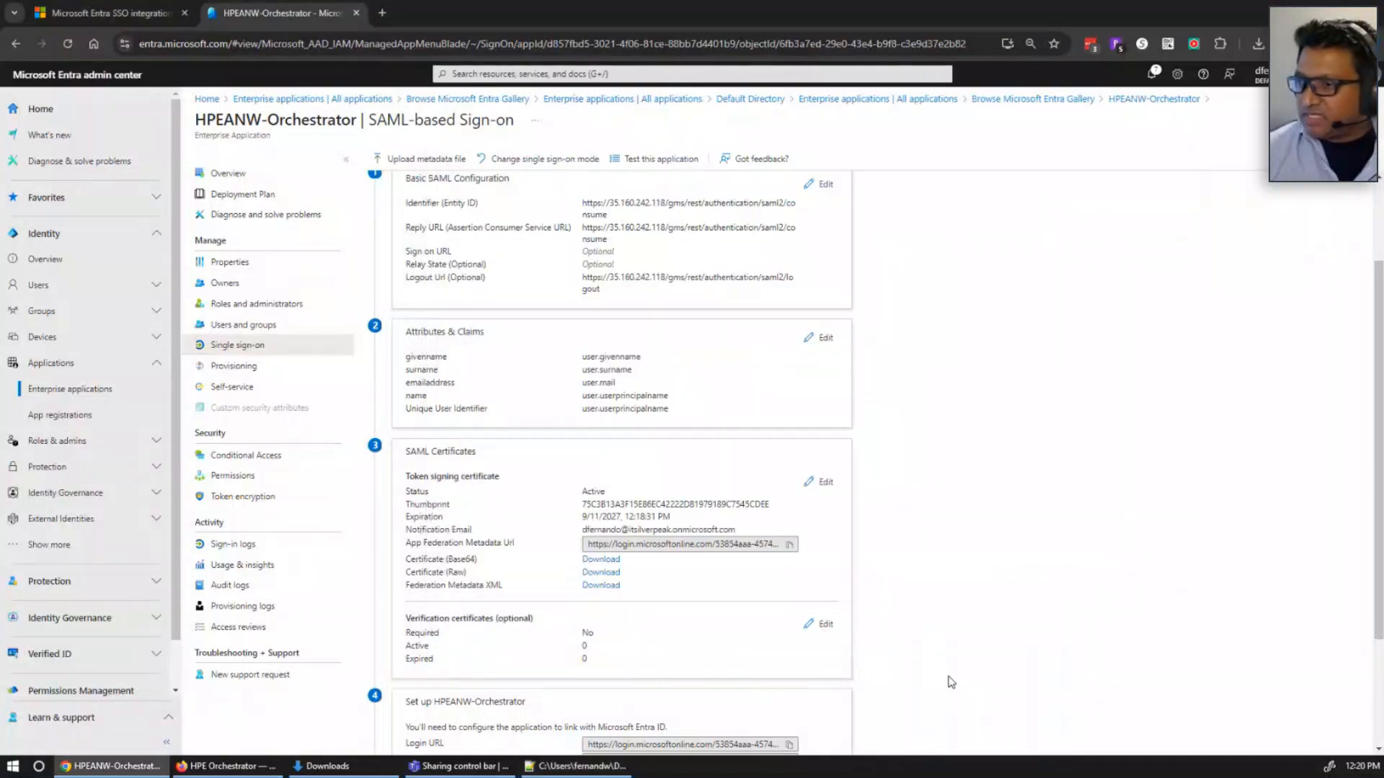
pyautogui.click(193, 767)
pyautogui.click(624, 367)
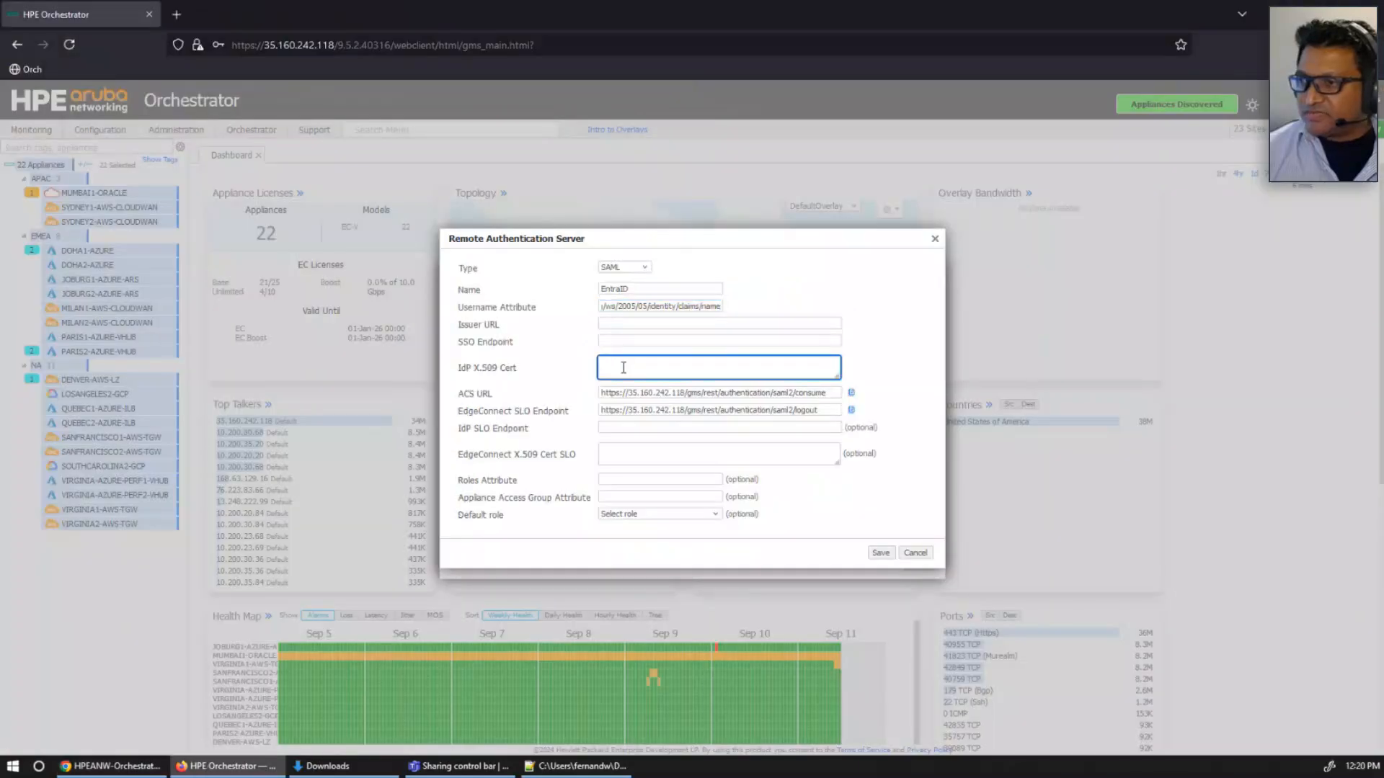
pyautogui.hotkey('ctrl', 'v')
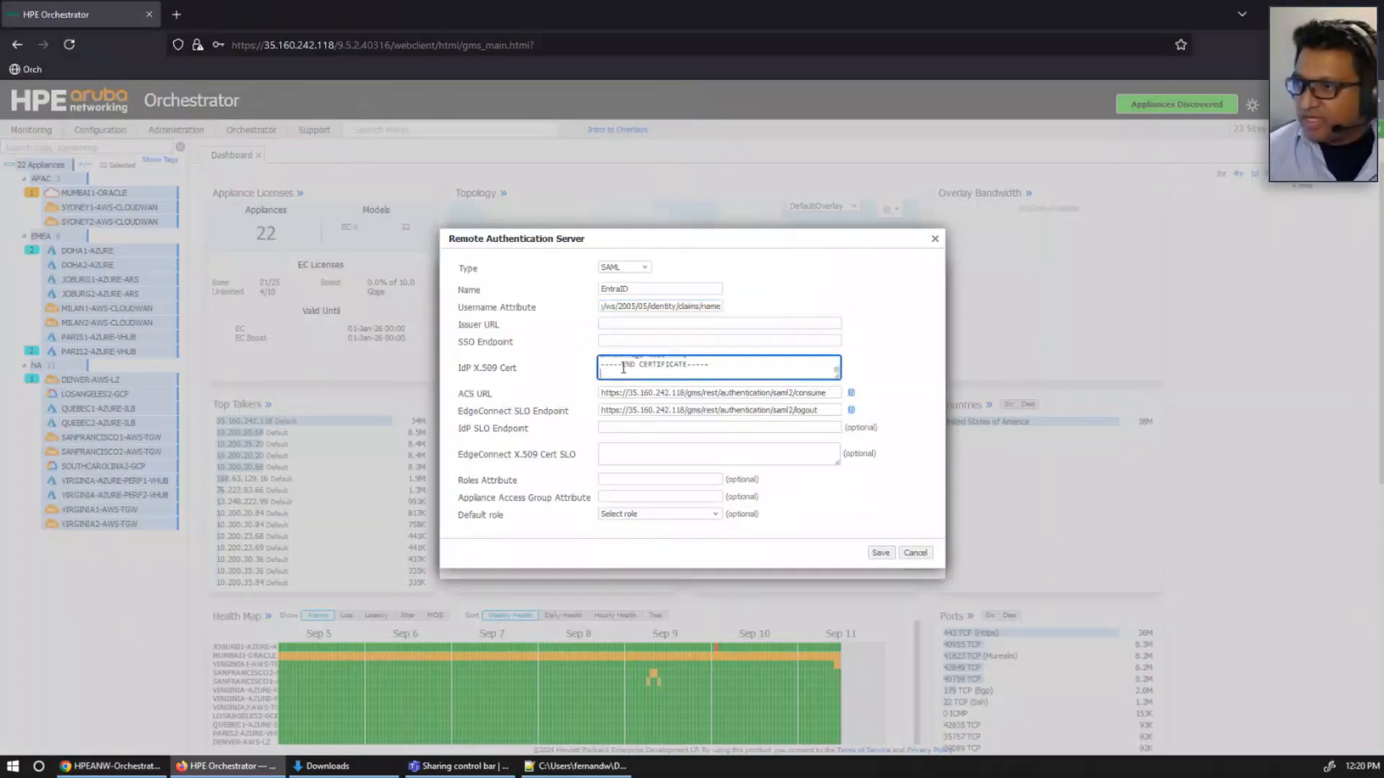
pyautogui.press('BackSpace')
# Following the tutorial's step 10, copy the Microsoft Entra Identifier from Entra into the EntraID server's Issuer URL in HPE Orchestrator
pyautogui.click(130, 769)
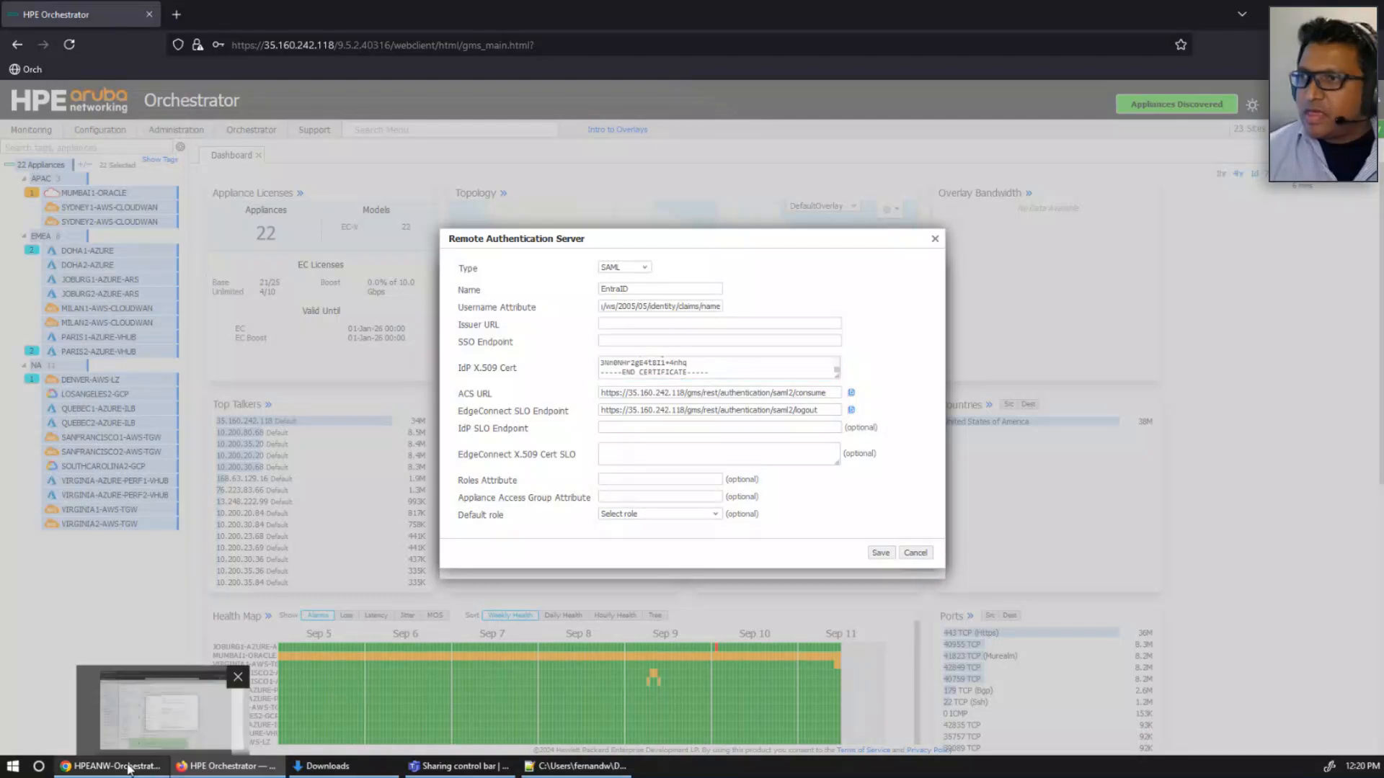
pyautogui.click(130, 769)
pyautogui.scroll(-3, 674, 509)
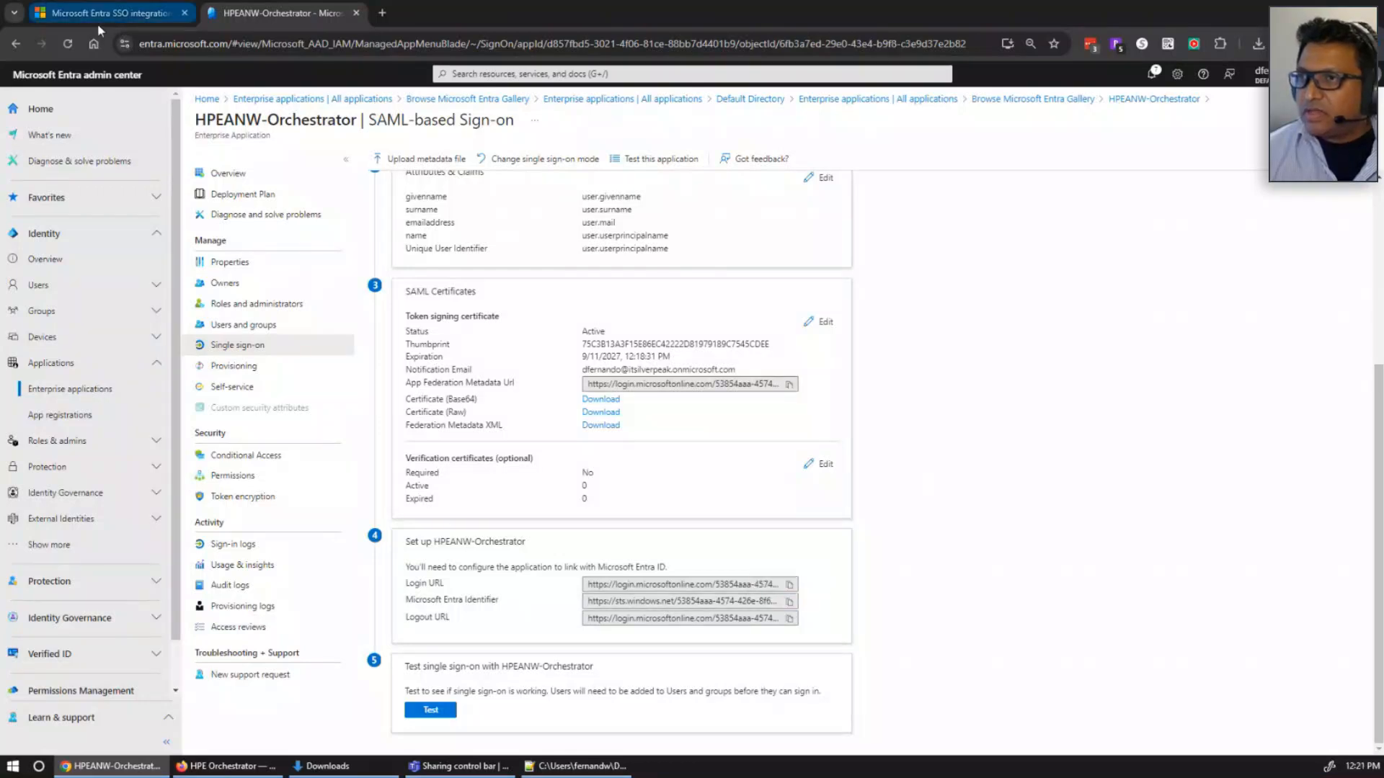
pyautogui.click(117, 11)
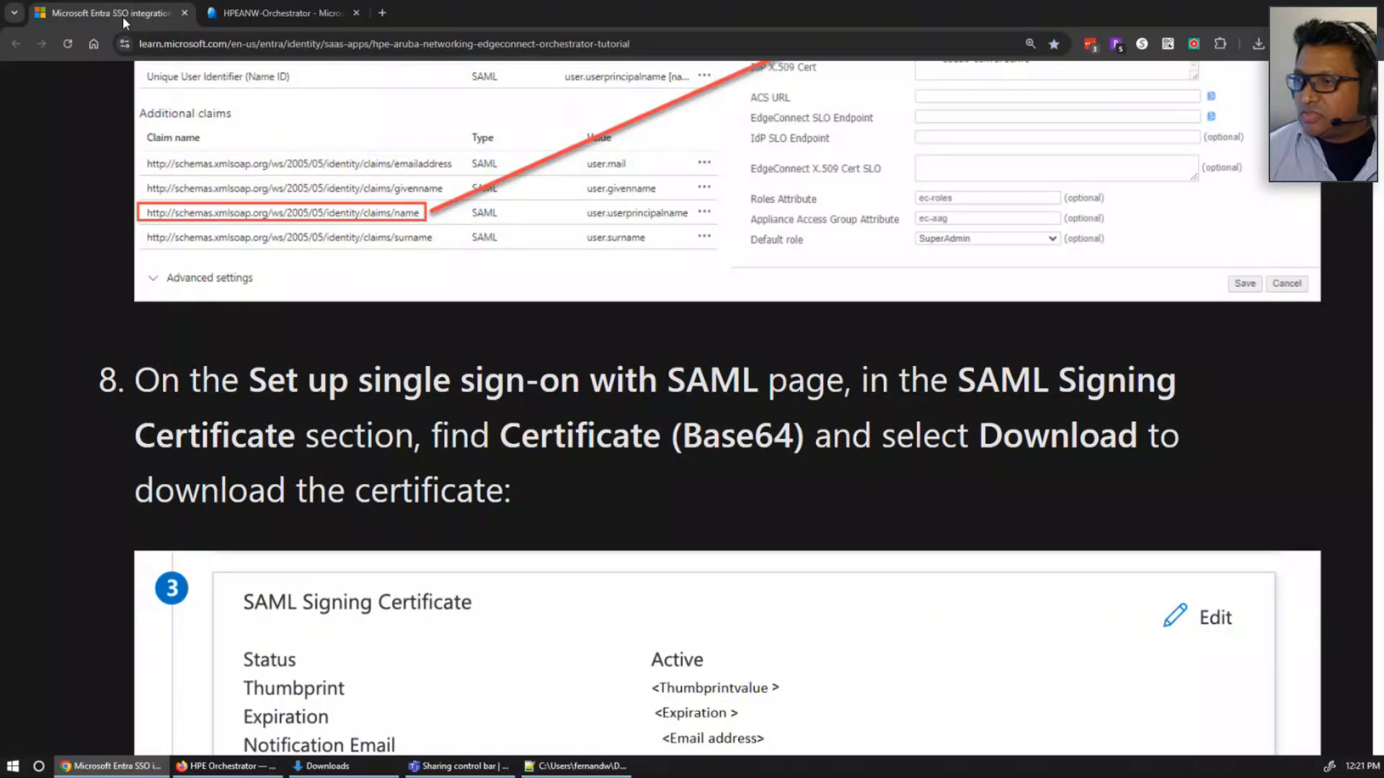
pyautogui.scroll(-6, 632, 465)
pyautogui.scroll(-15, 631, 465)
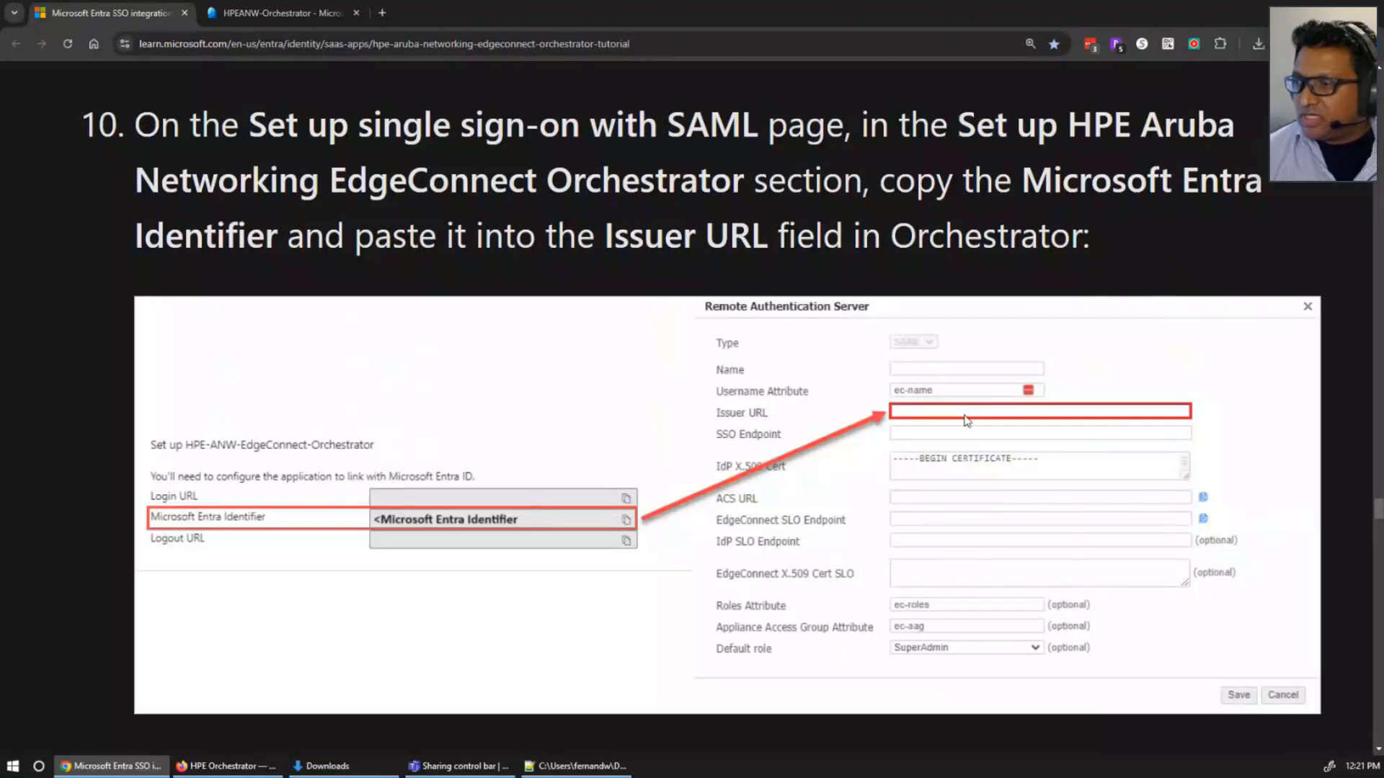
pyautogui.click(185, 768)
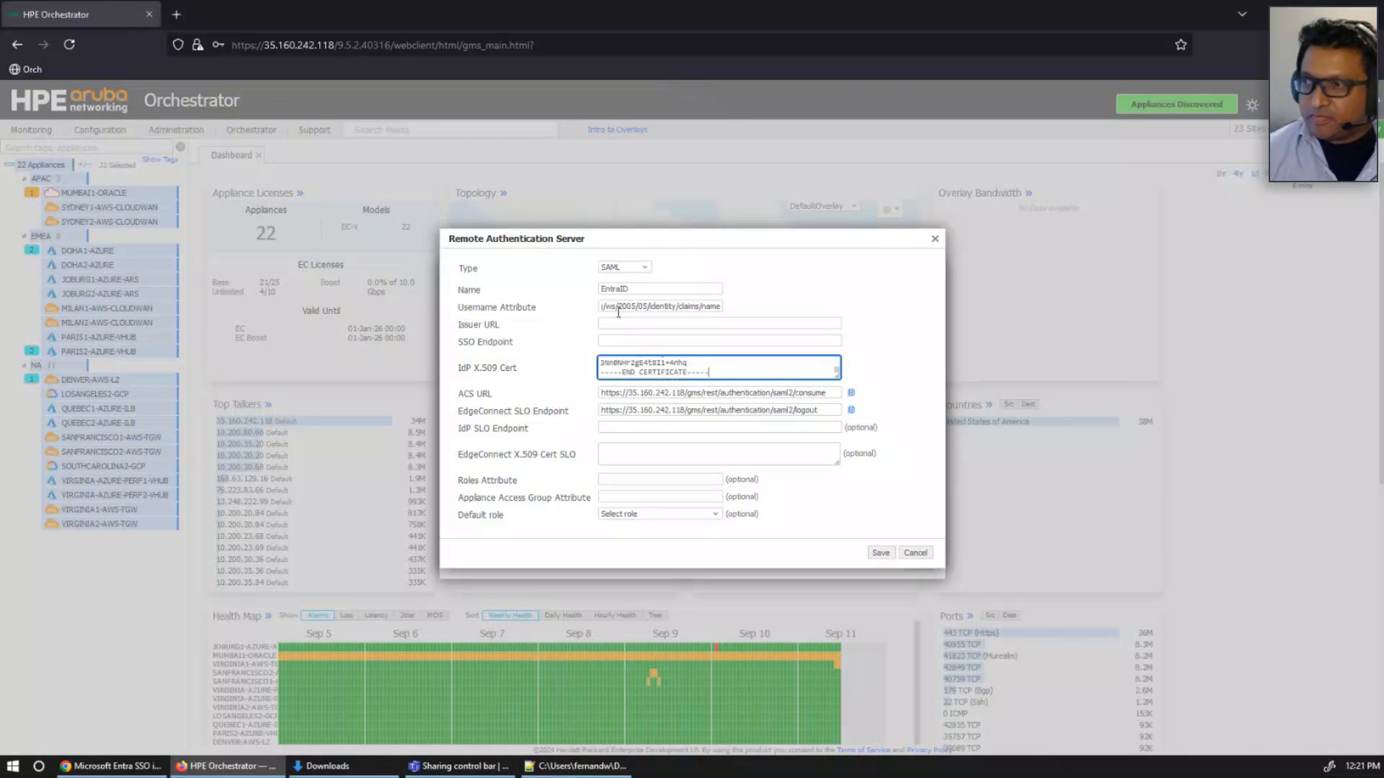
pyautogui.click(614, 322)
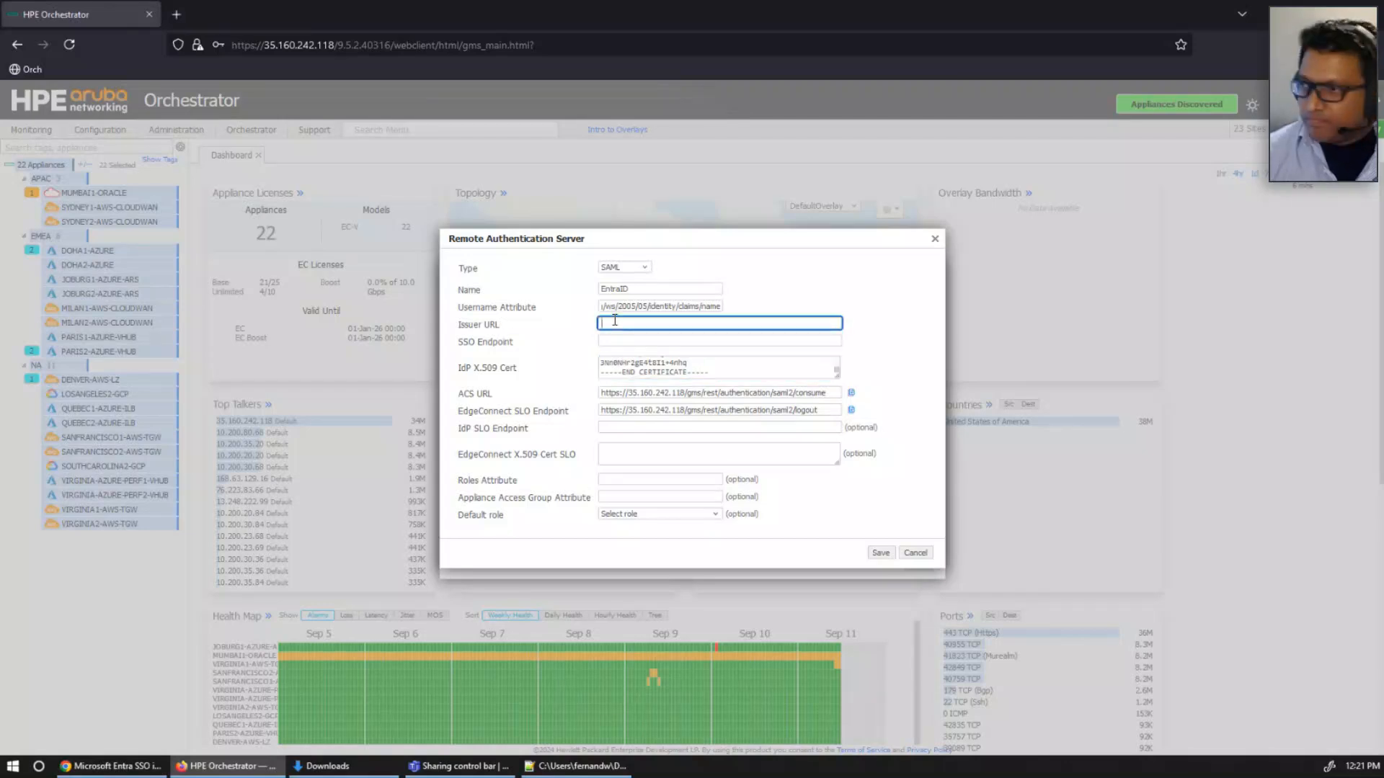
pyautogui.write('https://sts.windows.net/53854aaa-4574-426e-8f6d-f7a1d1f40192/')
pyautogui.click(610, 527)
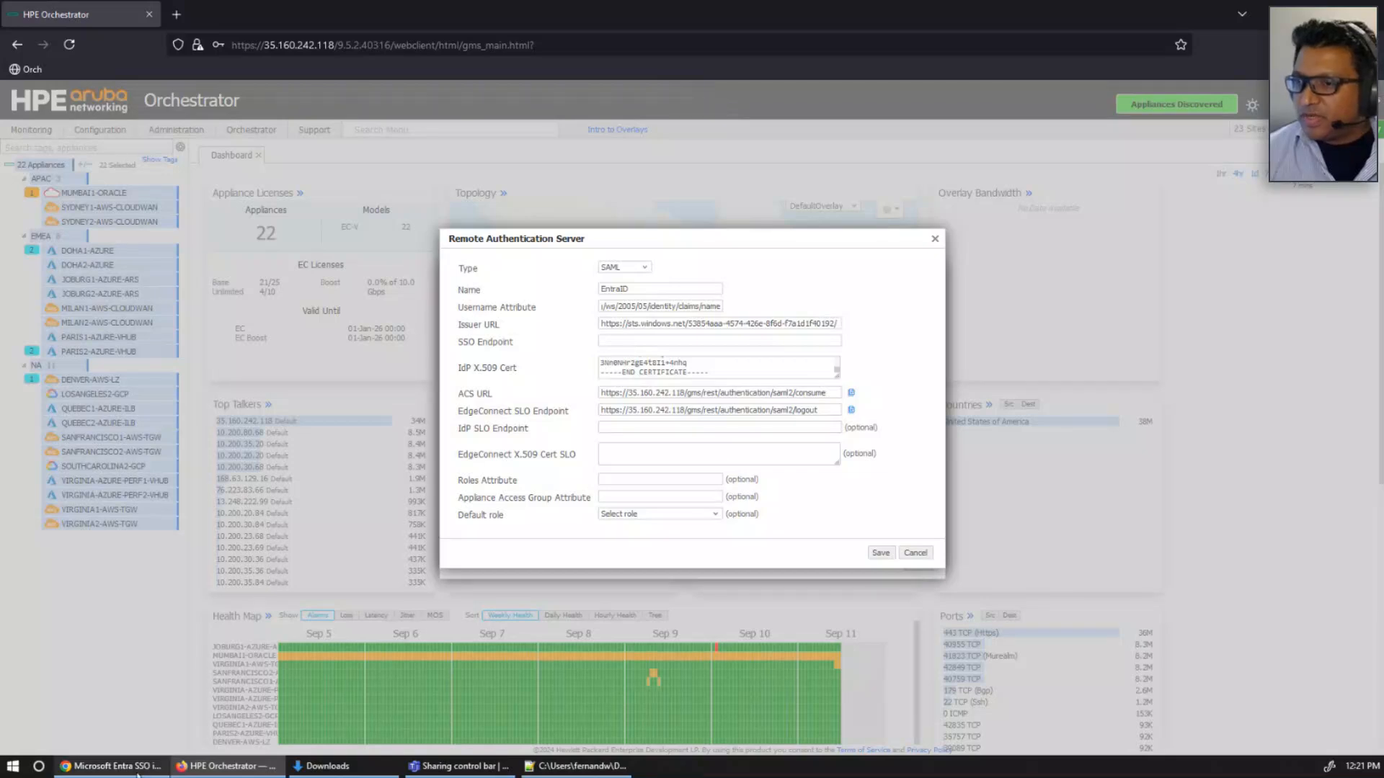
# Copy the User access URL from the HPEANW-Orchestrator application's properties in Entra into the SSO Endpoint of the EntraID server in HPE Orchestrator
pyautogui.click(131, 772)
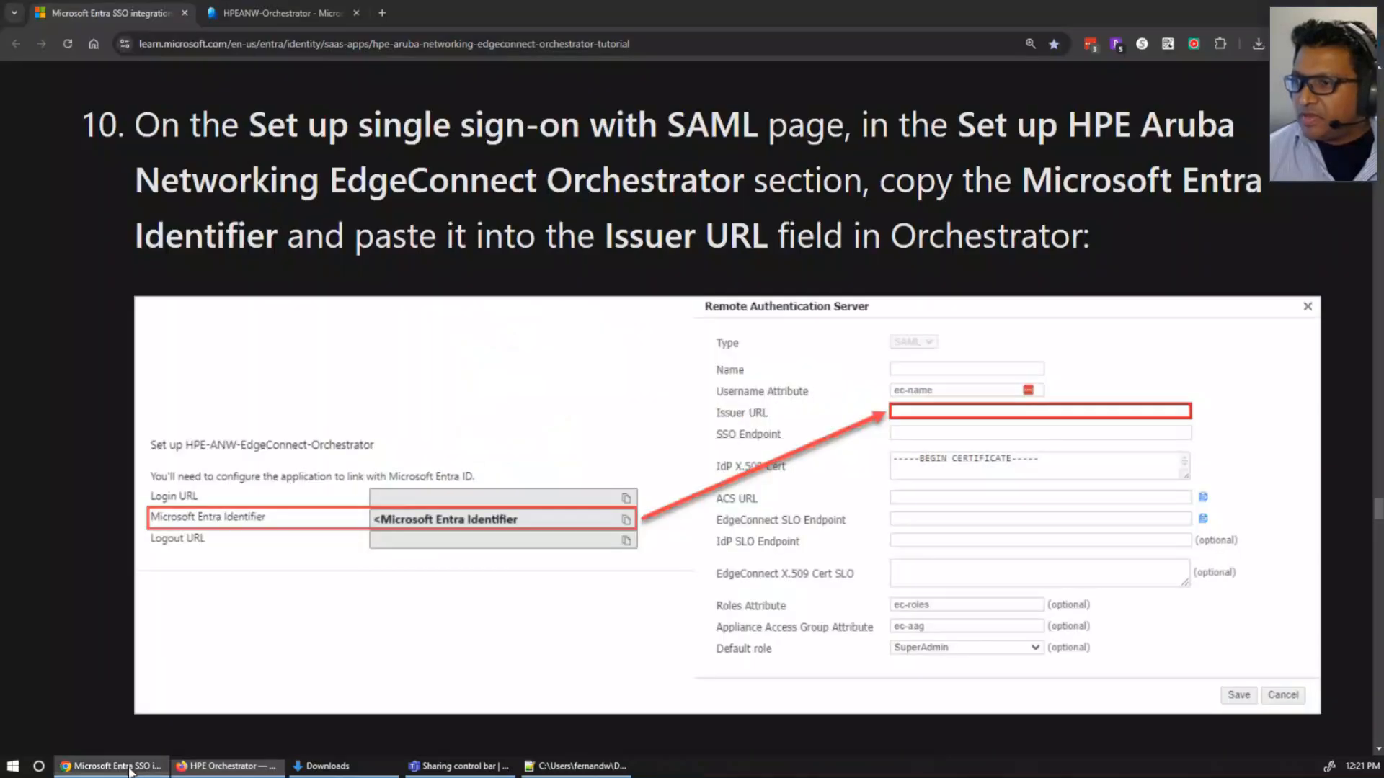
pyautogui.scroll(-10, 395, 548)
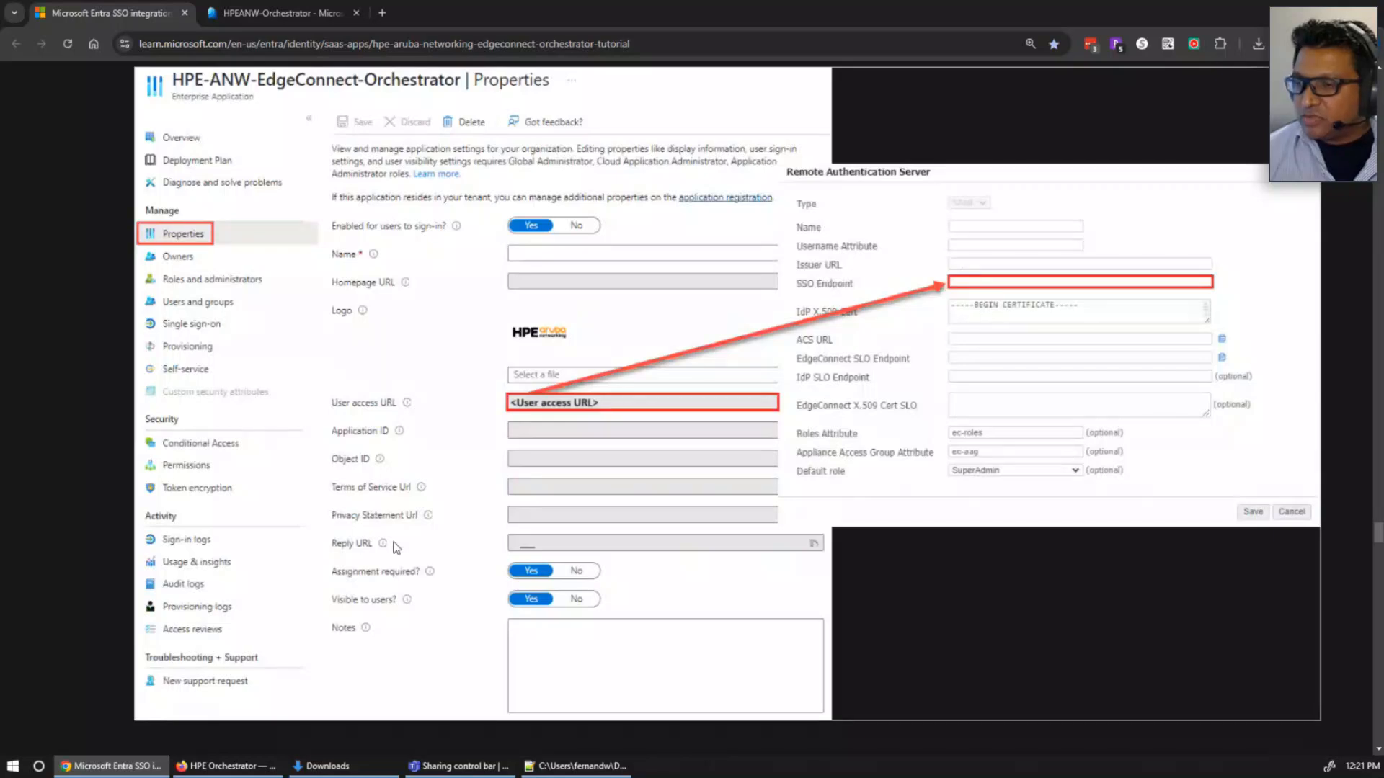
pyautogui.click(286, 21)
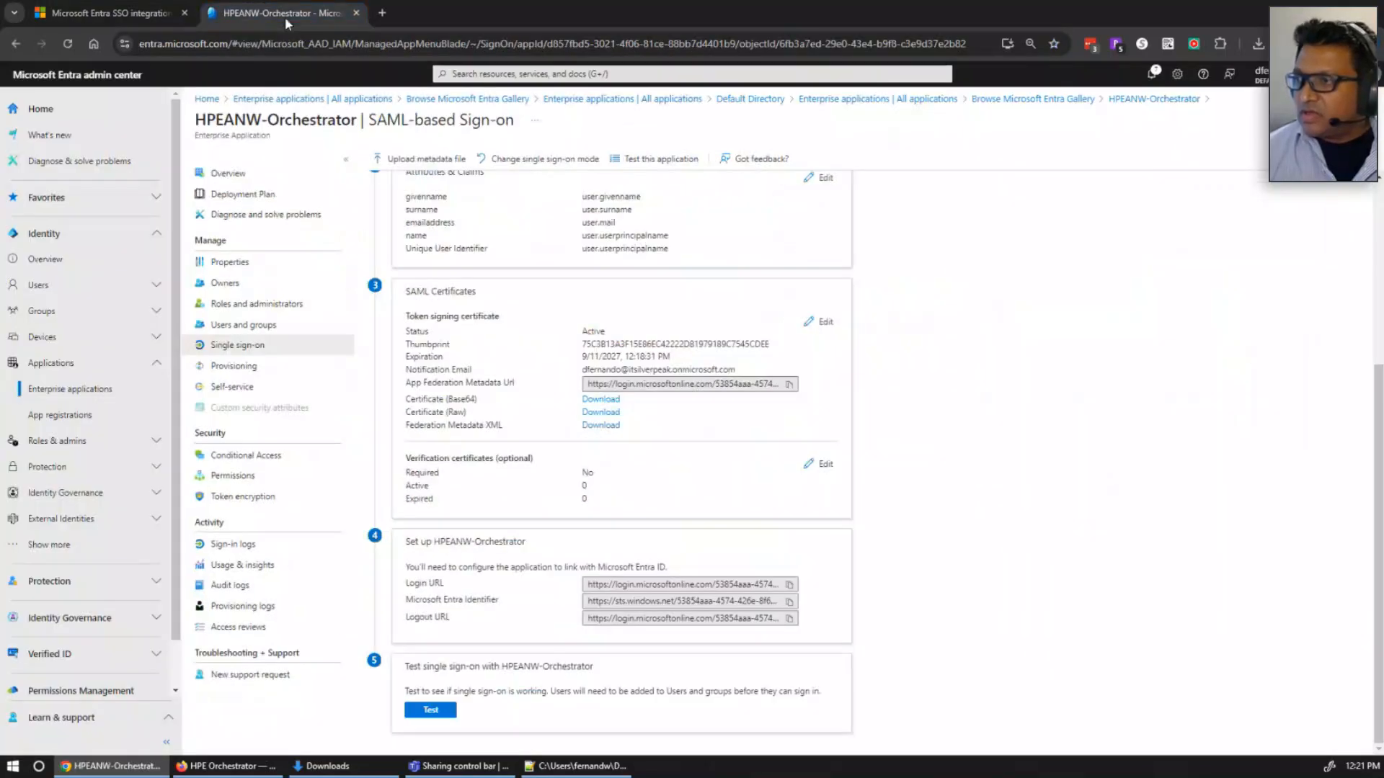
pyautogui.click(292, 268)
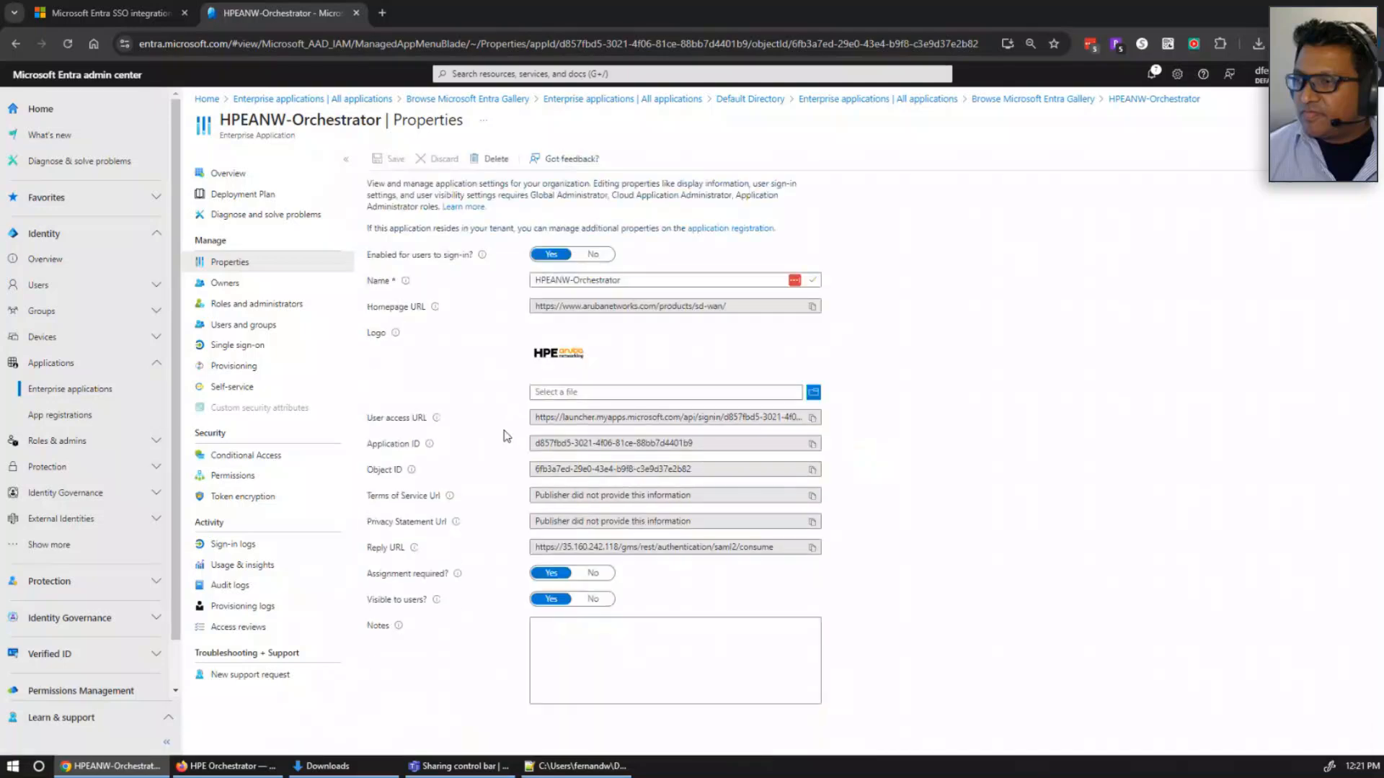
pyautogui.click(813, 418)
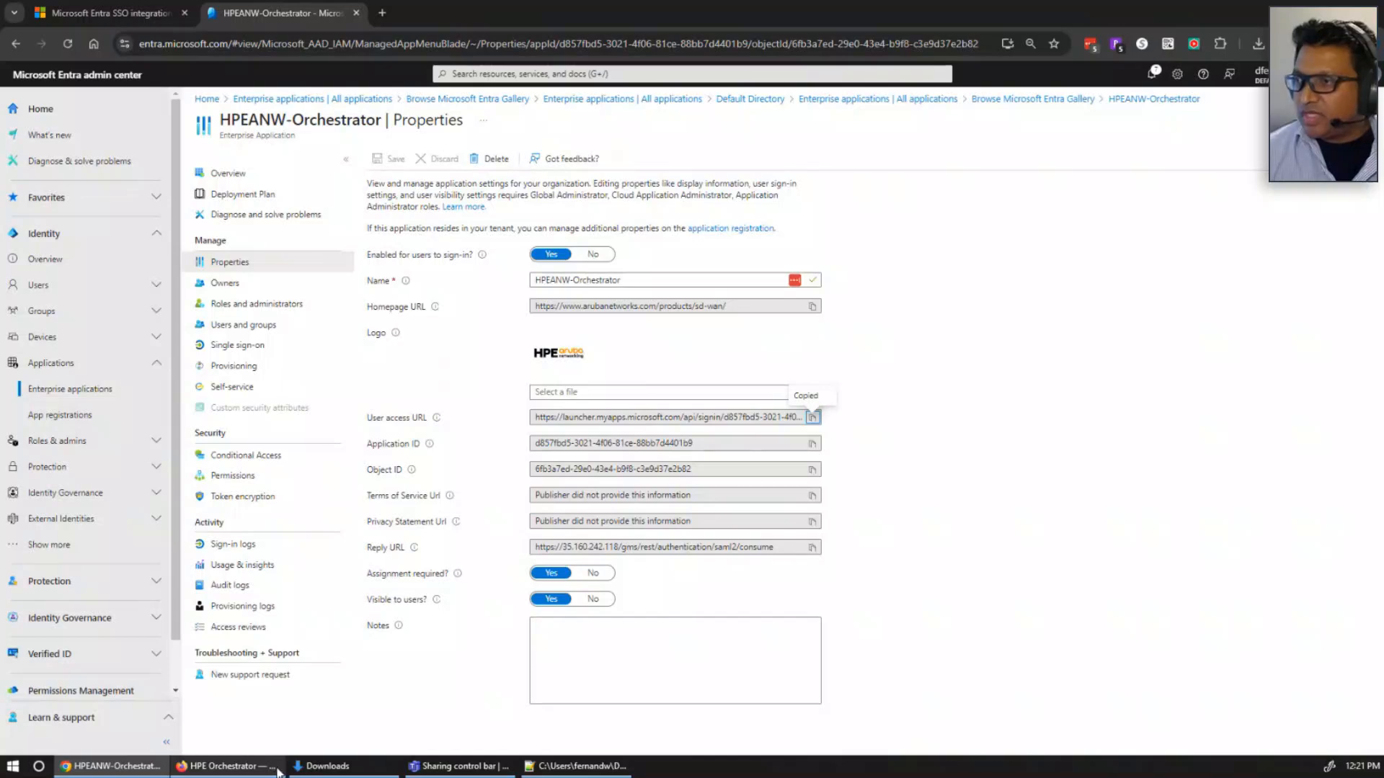
pyautogui.click(225, 766)
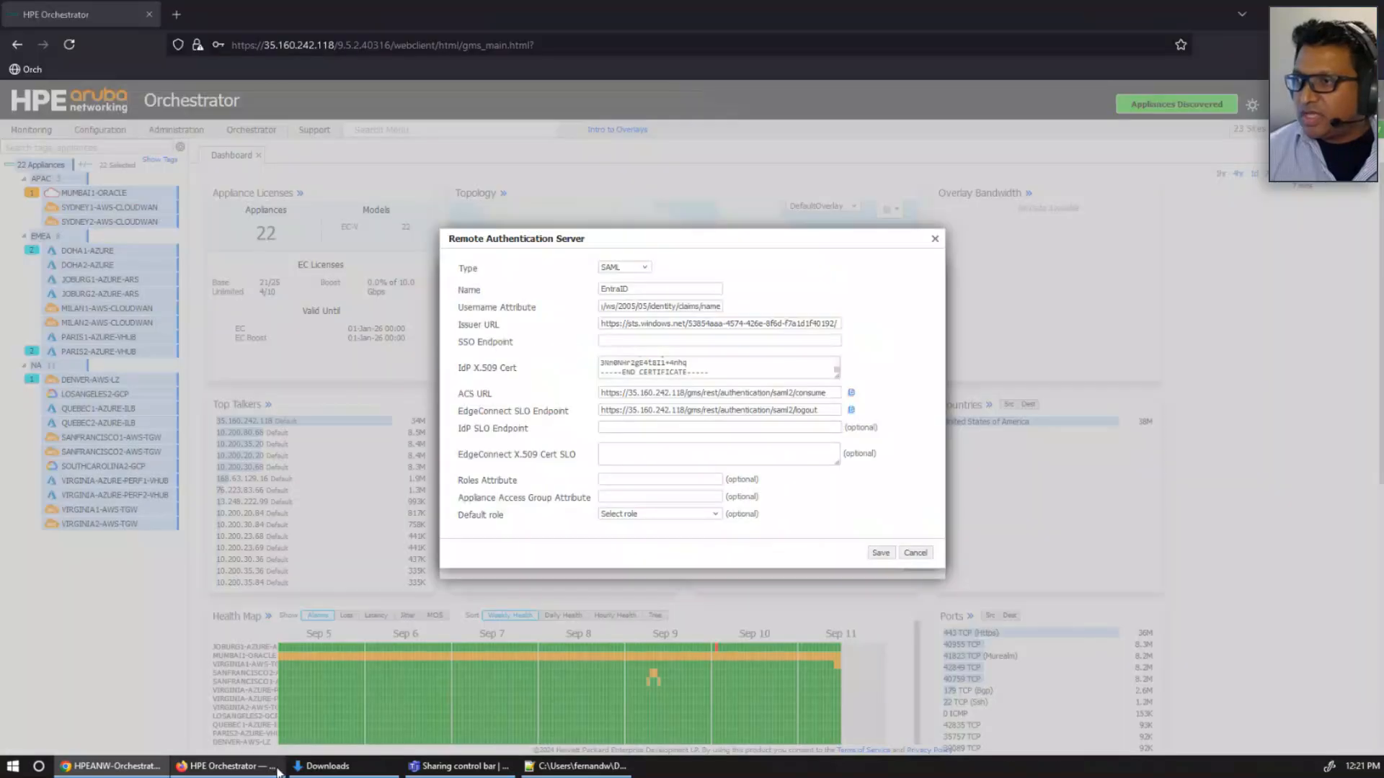
pyautogui.click(645, 341)
pyautogui.hotkey('ctrl', 'v')
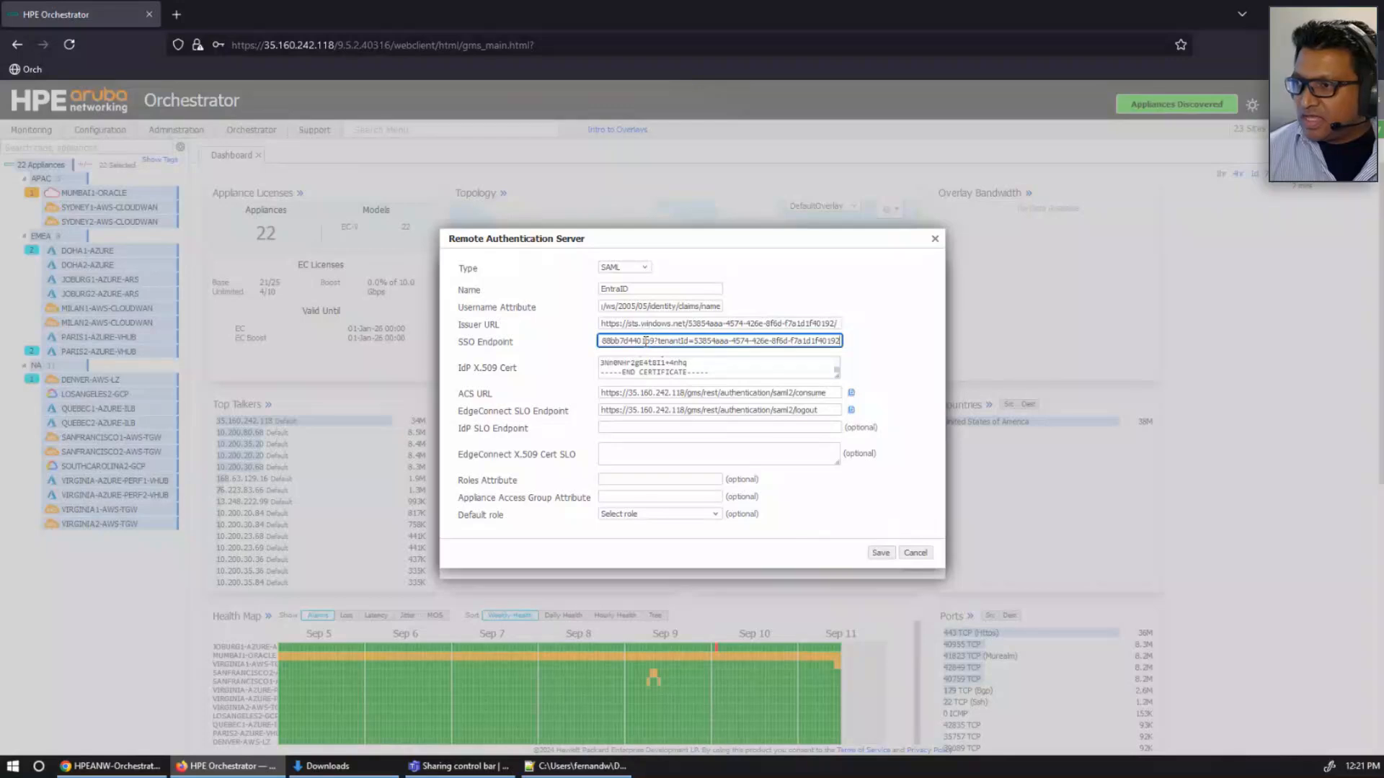
# Set the default role of the EntraID server to SuperAdmin and save the remote authentication server
pyautogui.click(685, 514)
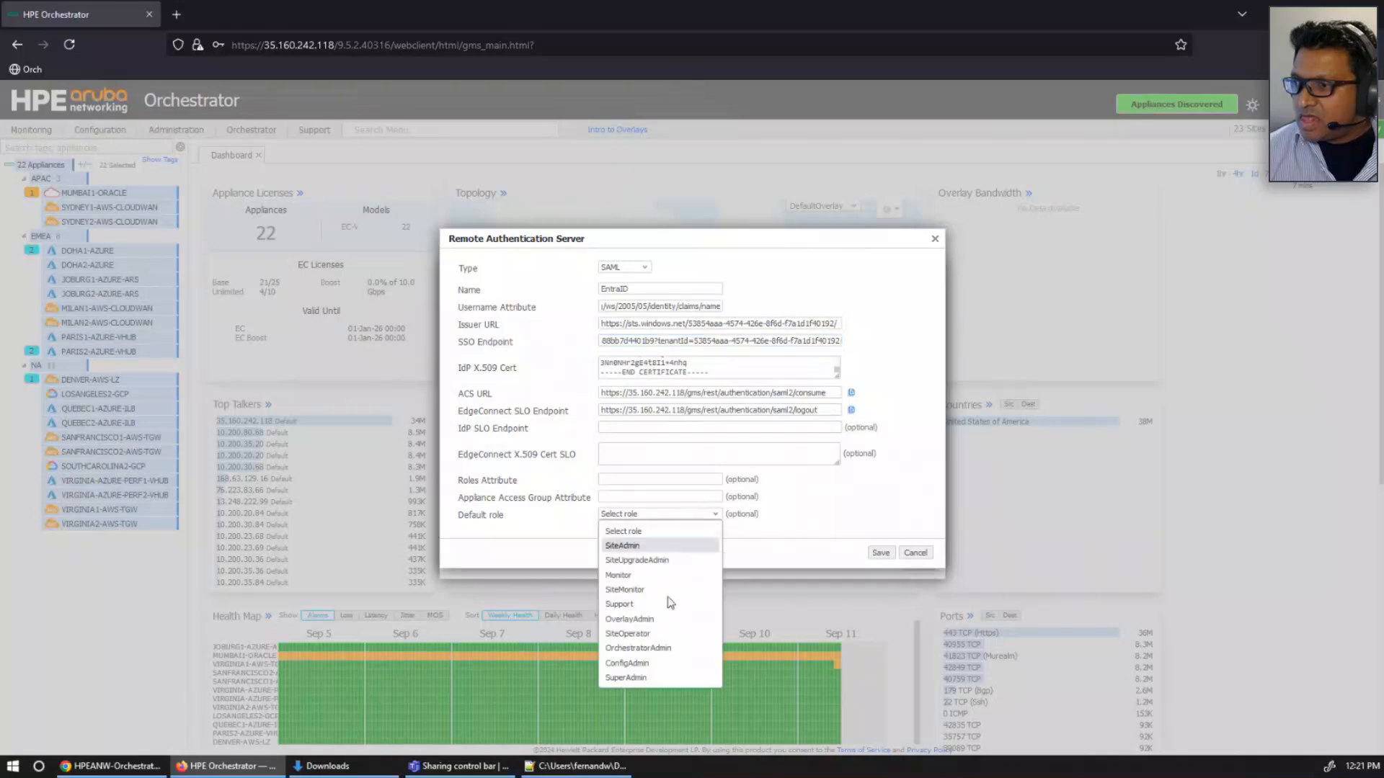
pyautogui.click(658, 678)
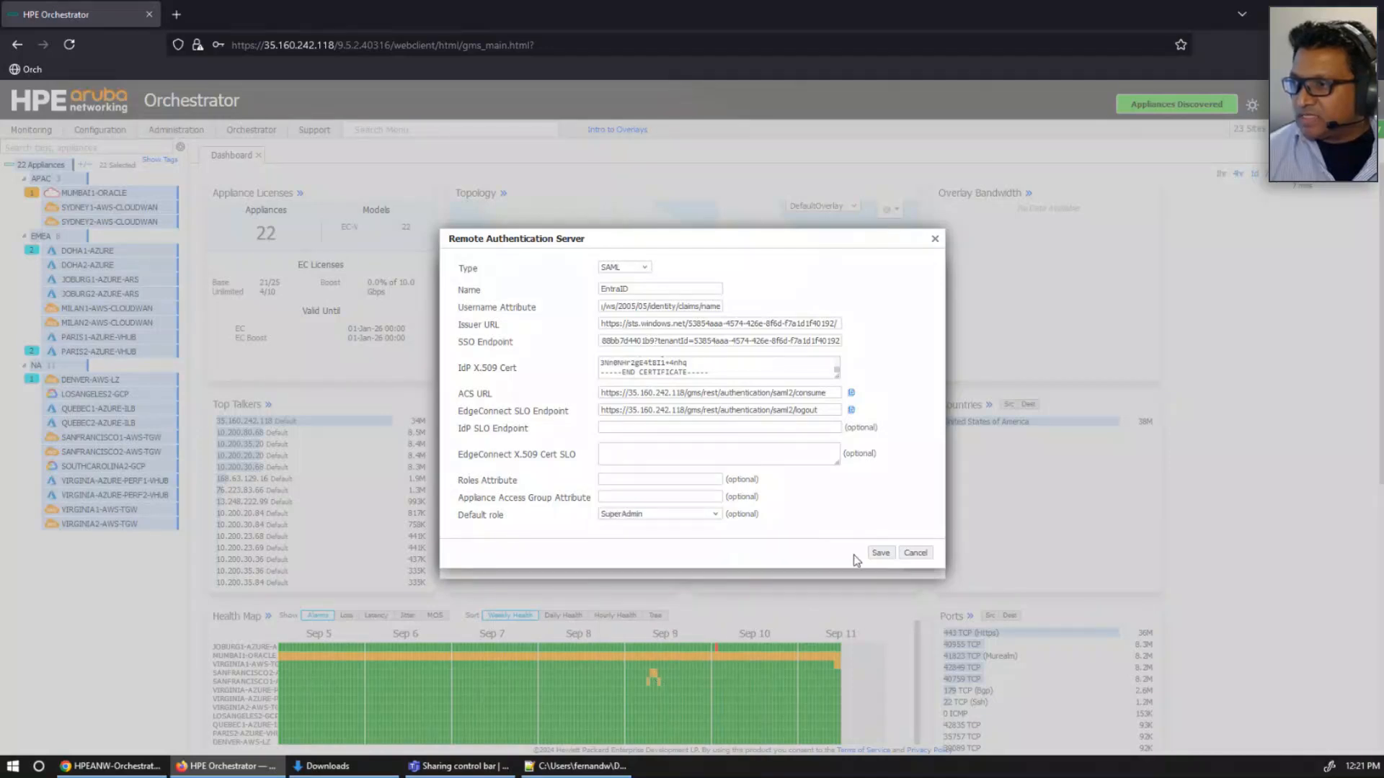
pyautogui.click(879, 555)
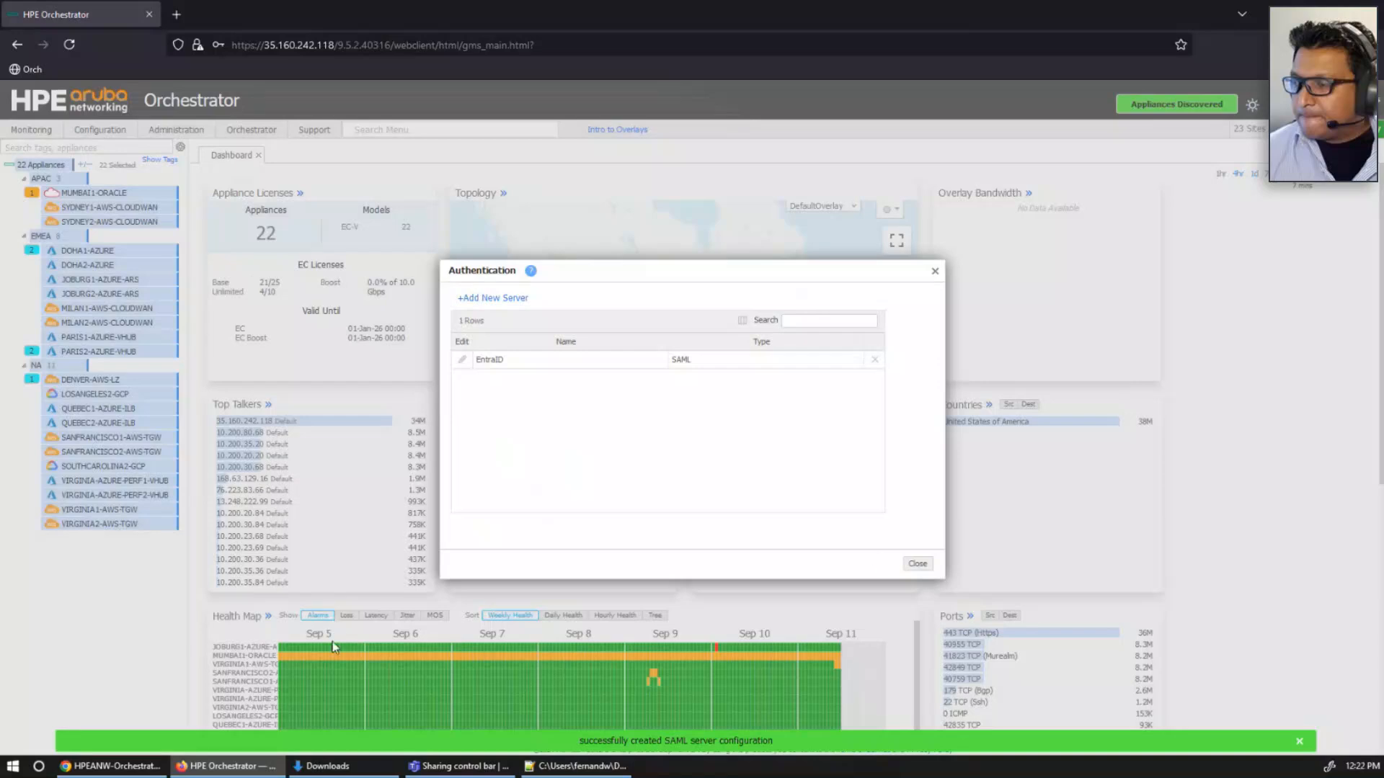
# Switch to the Entra admin center and open the user and group assignments of the HPEANW-Orchestrator application from its overview
pyautogui.click(92, 765)
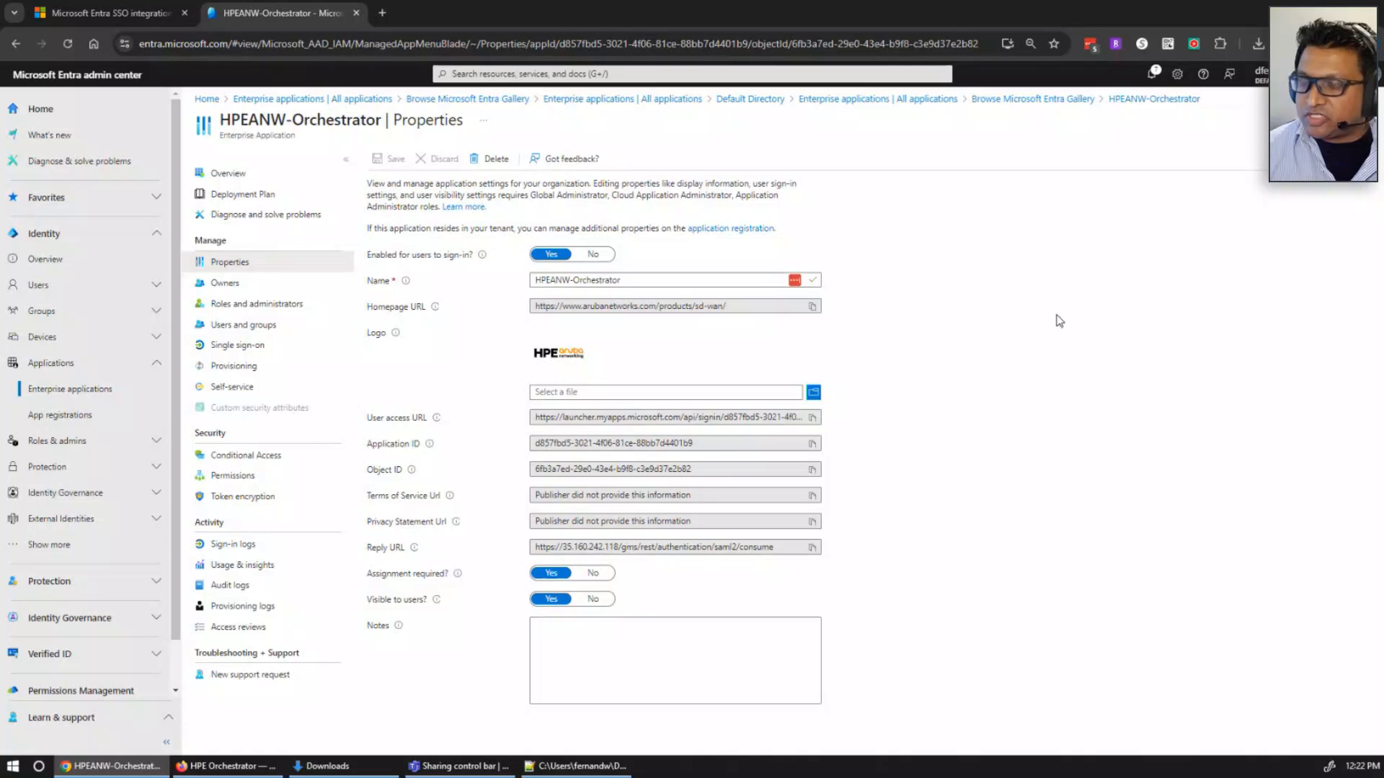
pyautogui.click(228, 174)
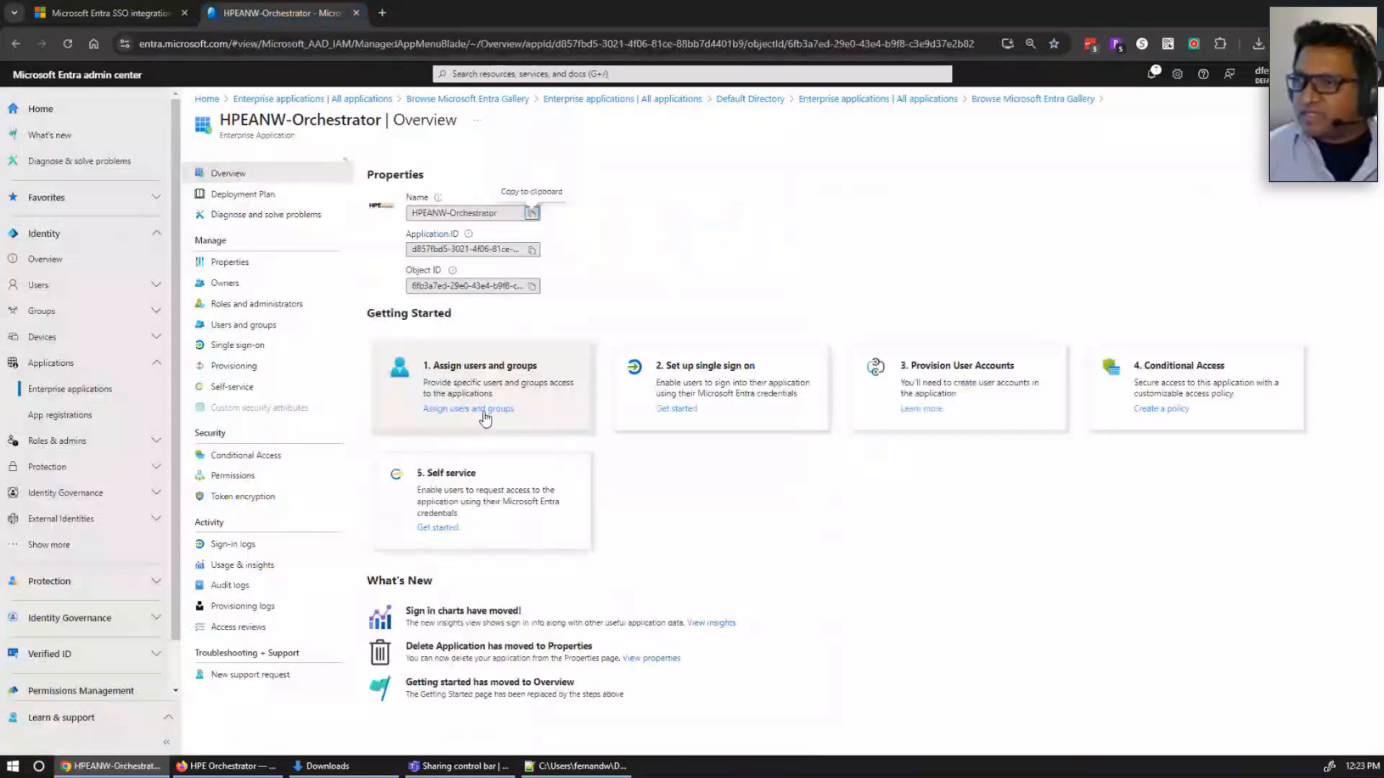
pyautogui.click(487, 410)
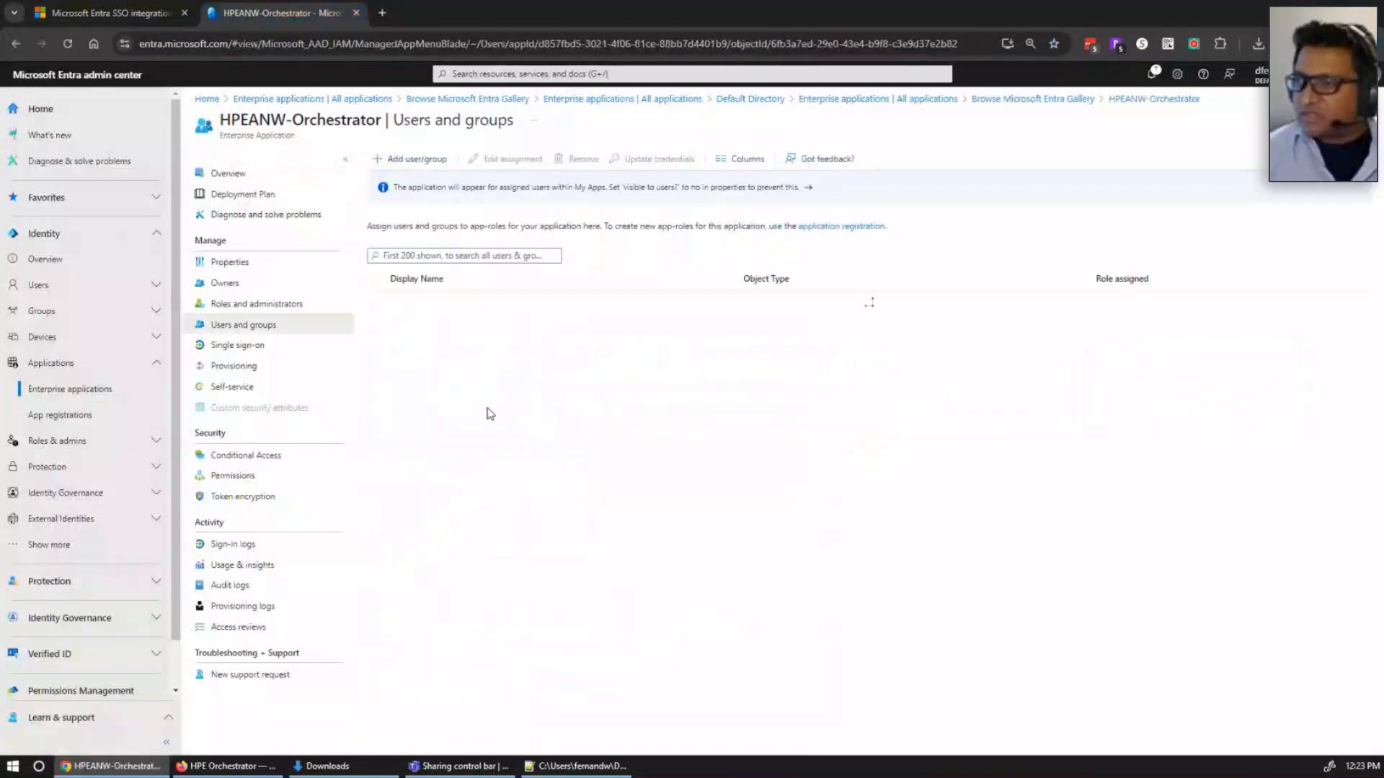
# Search for the administrator's user account by username and assign it to the HPEANW-Orchestrator application with default access
pyautogui.click(431, 162)
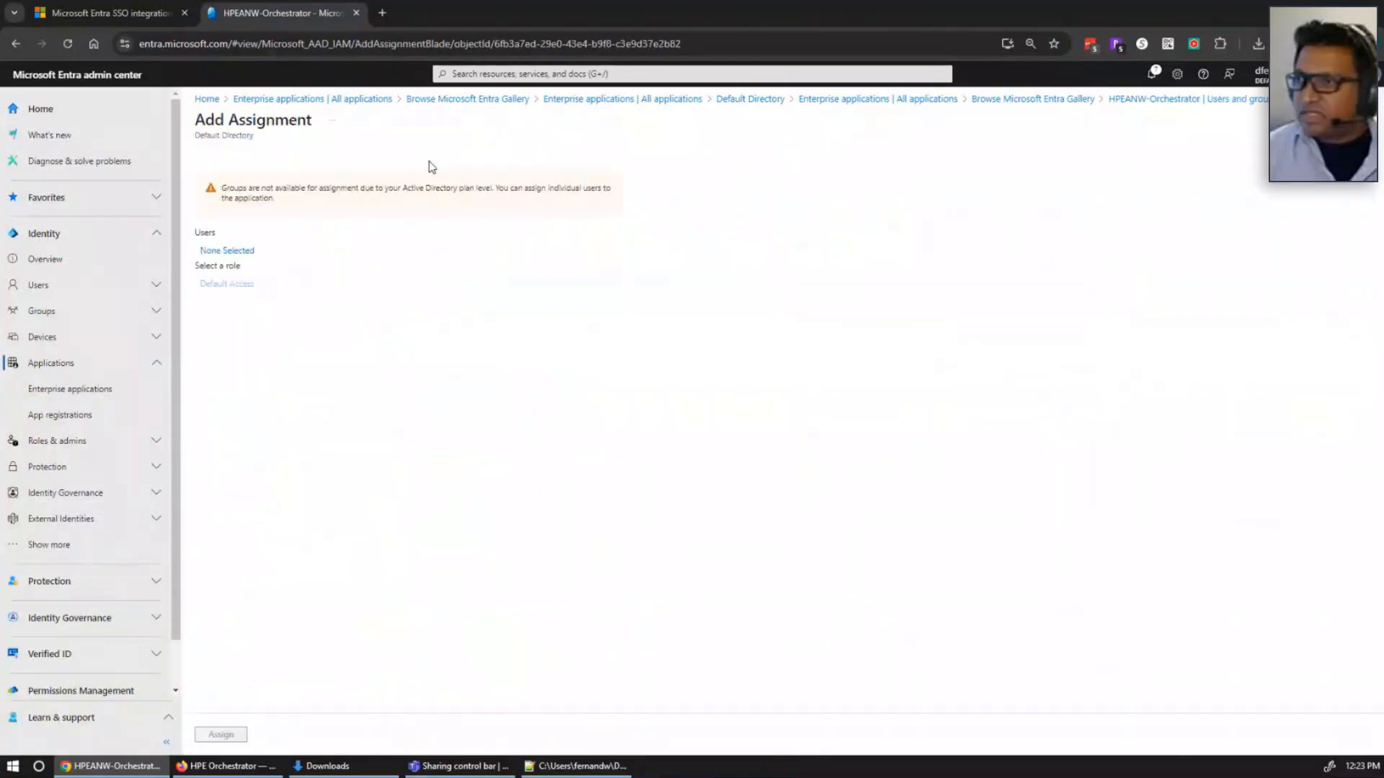
pyautogui.click(227, 250)
pyautogui.click(684, 297)
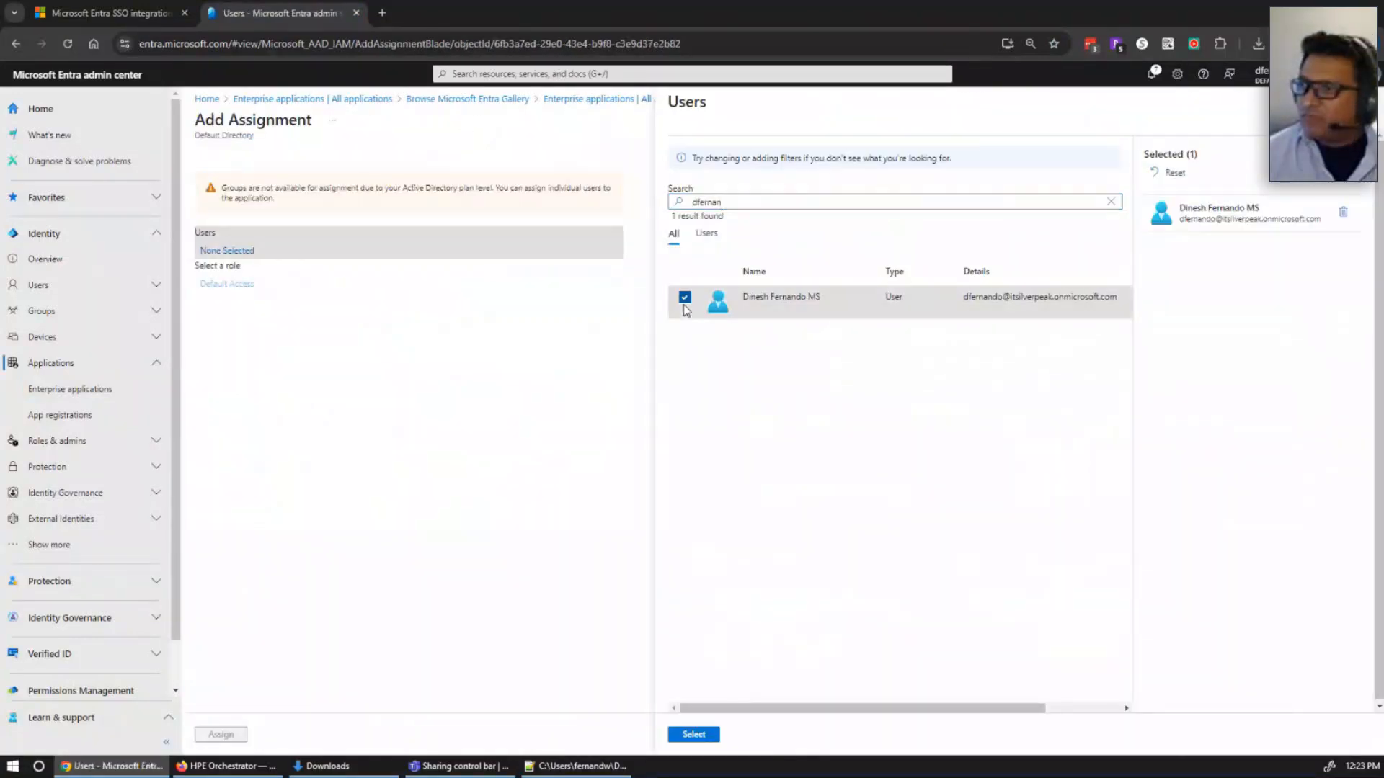
pyautogui.click(697, 735)
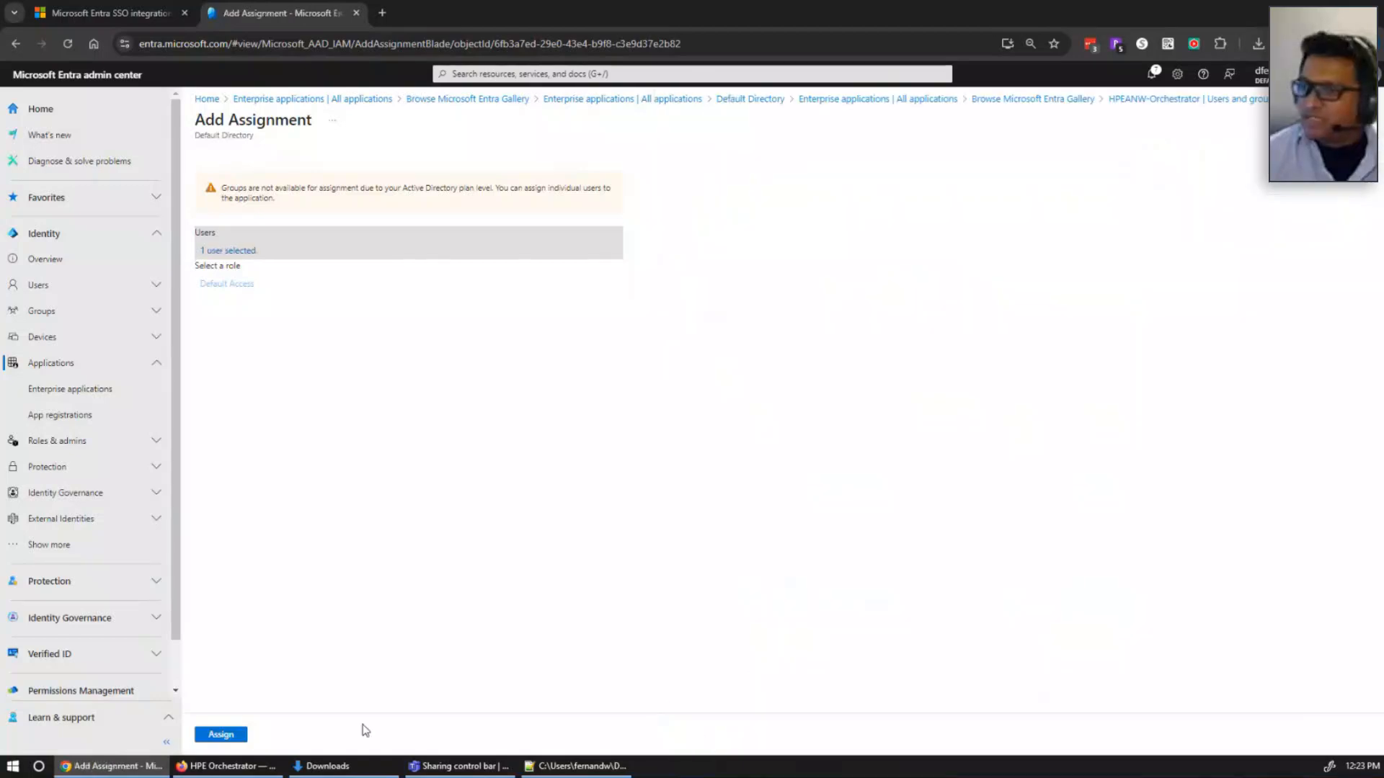
pyautogui.click(235, 736)
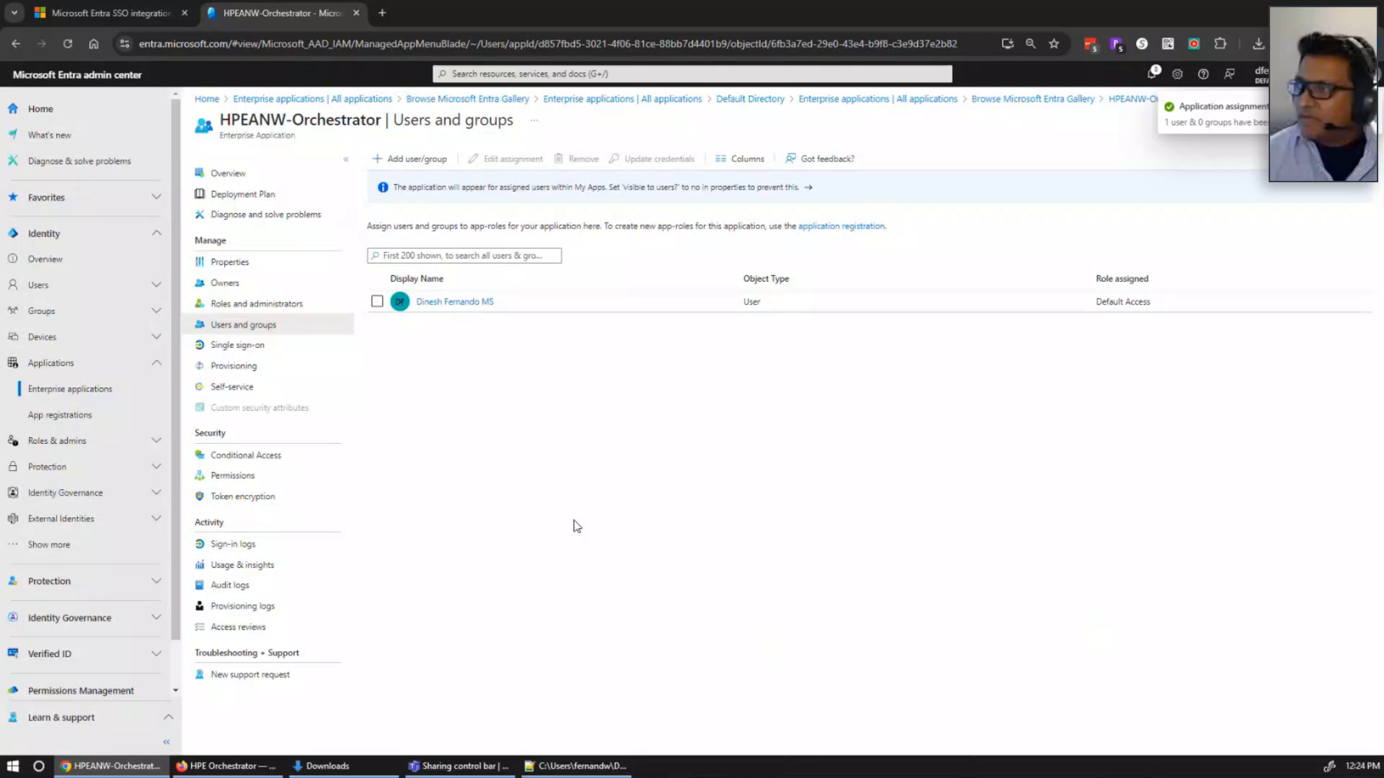
# Switch to HPE Orchestrator, close the authentication server list, log out and log back in using EntraID
pyautogui.click(250, 770)
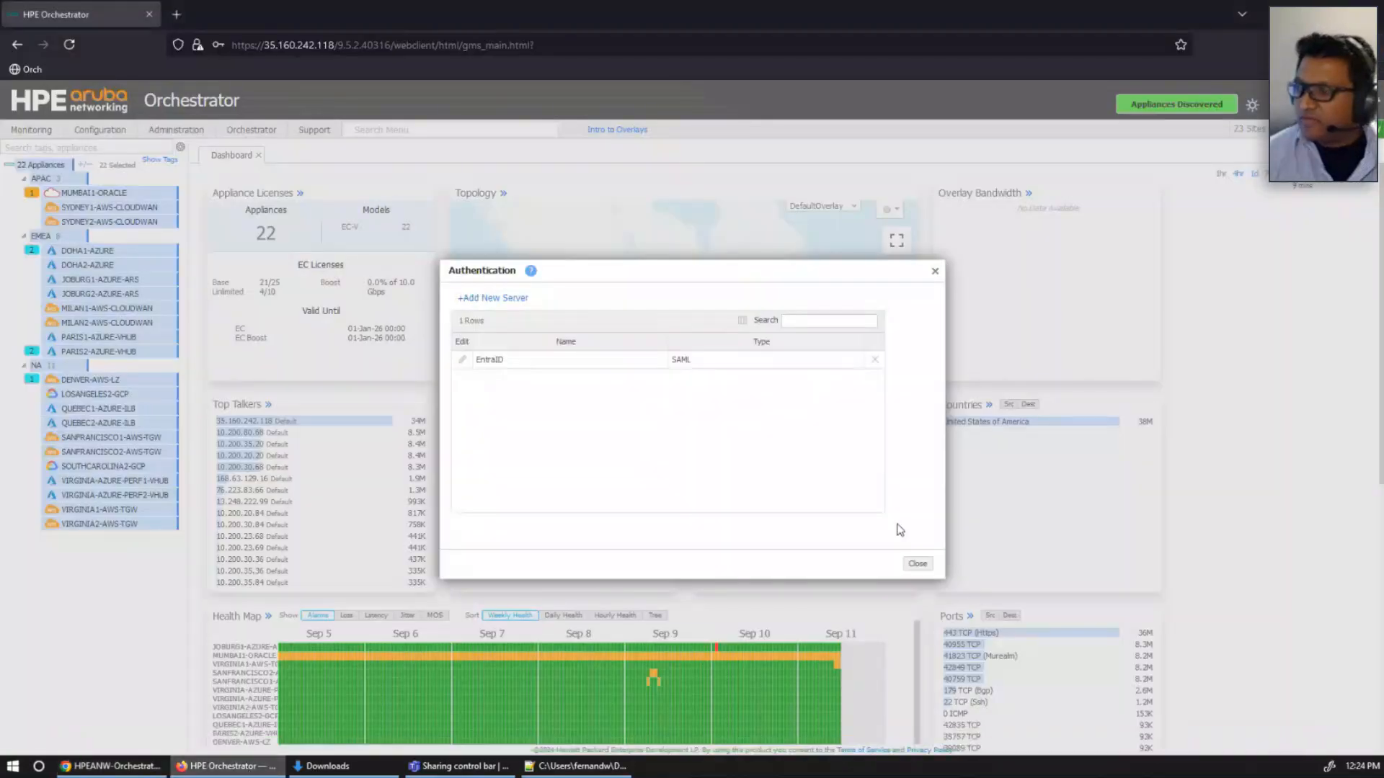
pyautogui.click(925, 569)
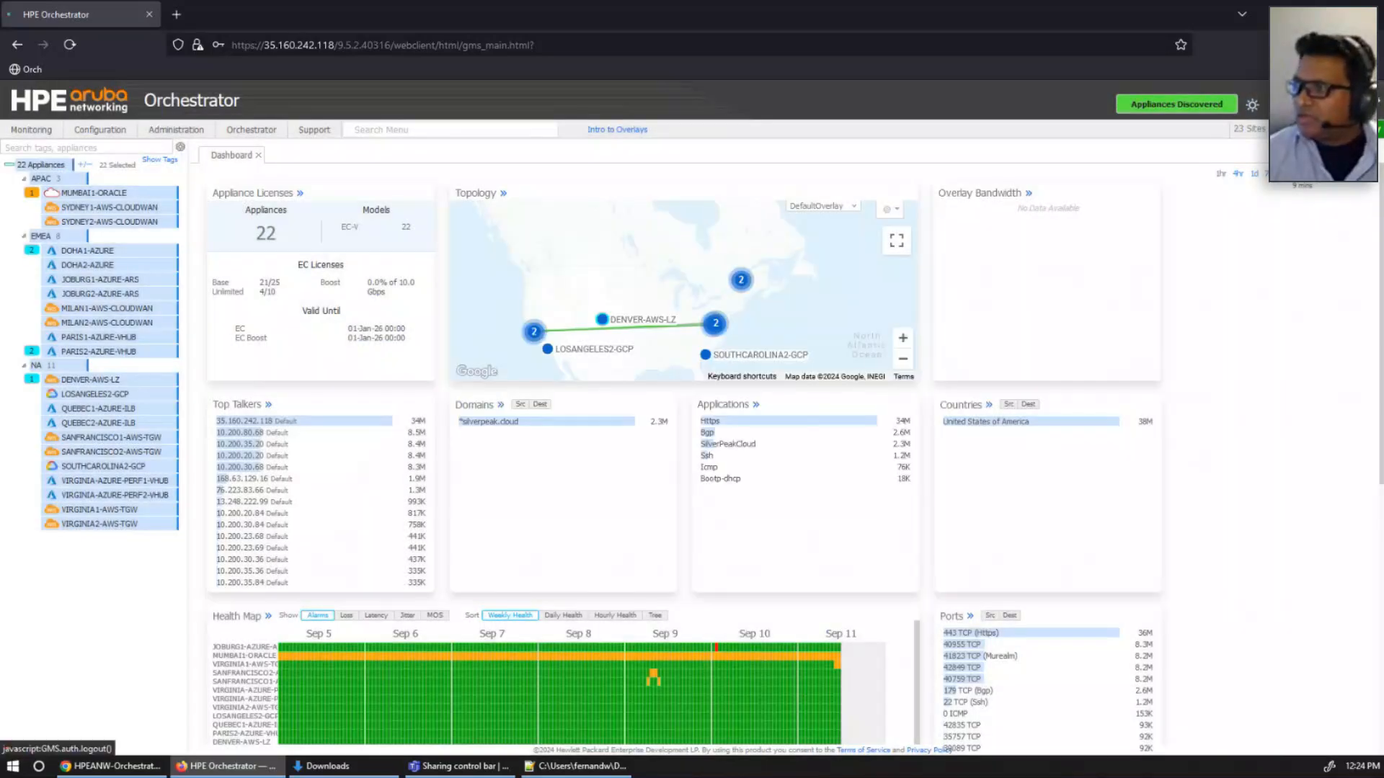
pyautogui.click(1365, 104)
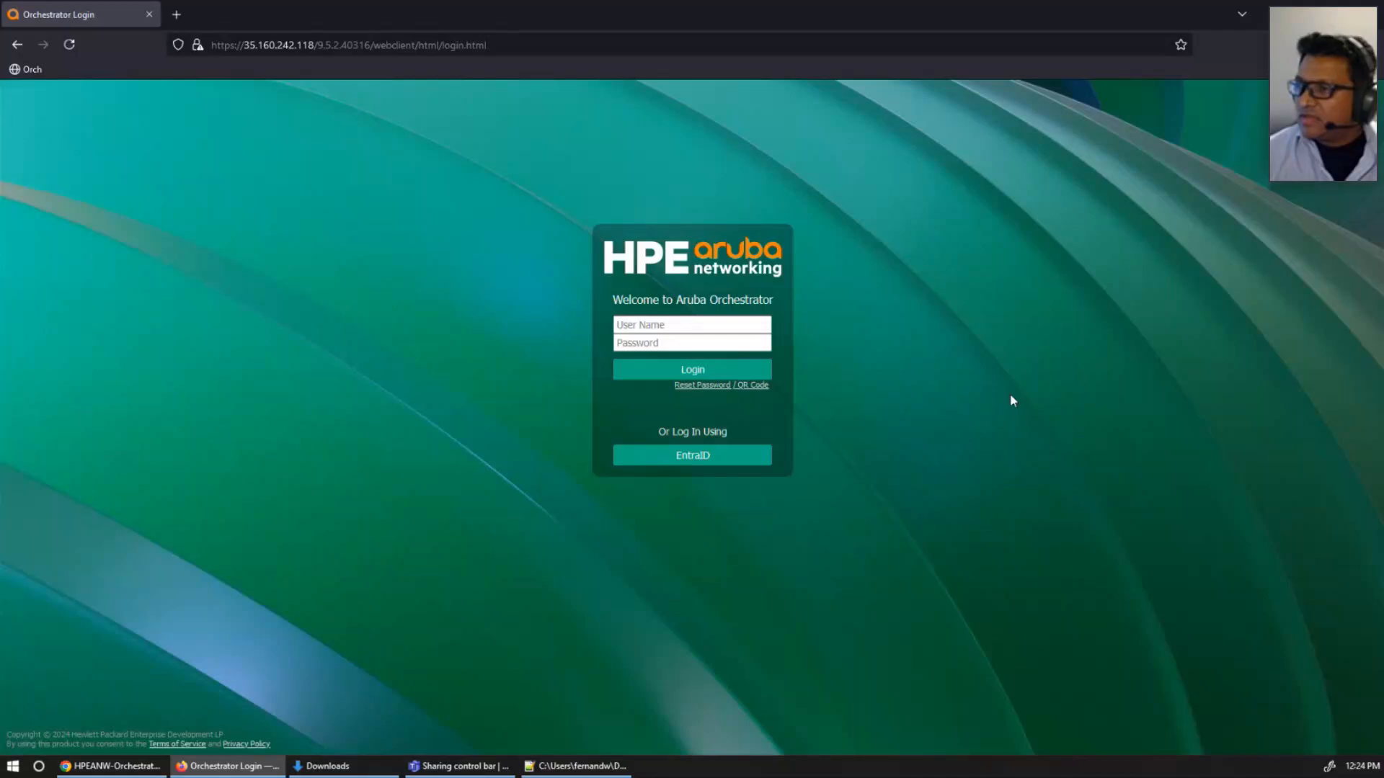
pyautogui.click(729, 462)
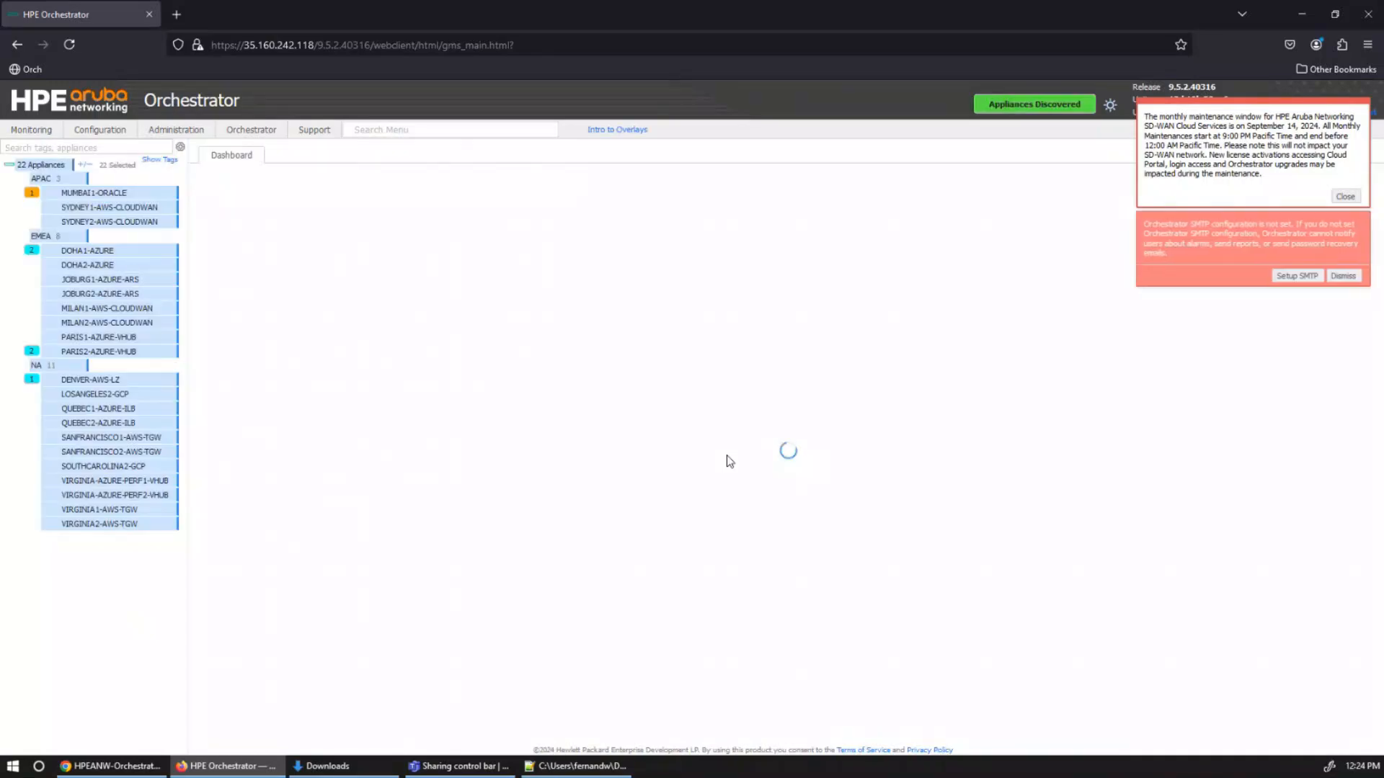
# Dismiss the maintenance window, SMTP configuration and account key notifications on the Orchestrator dashboard
pyautogui.click(1196, 153)
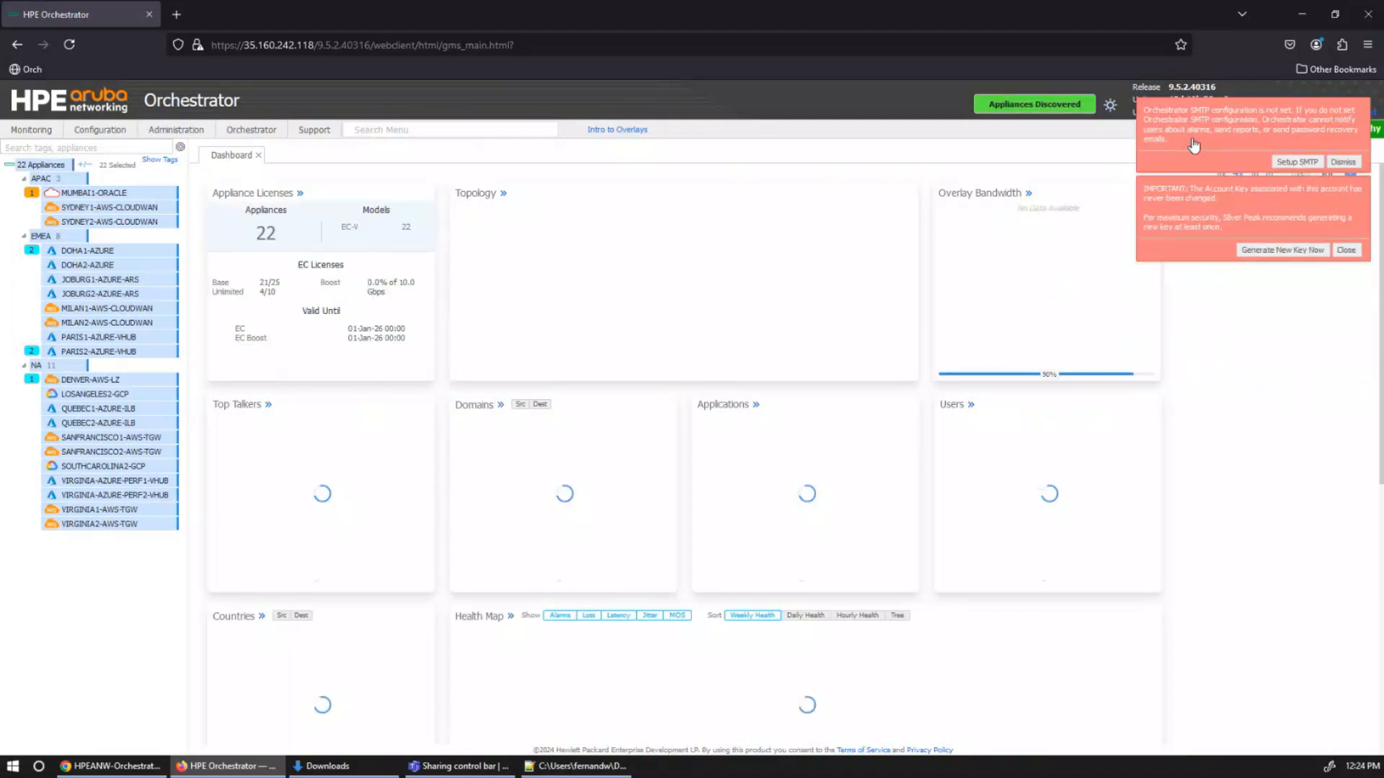
pyautogui.click(1194, 145)
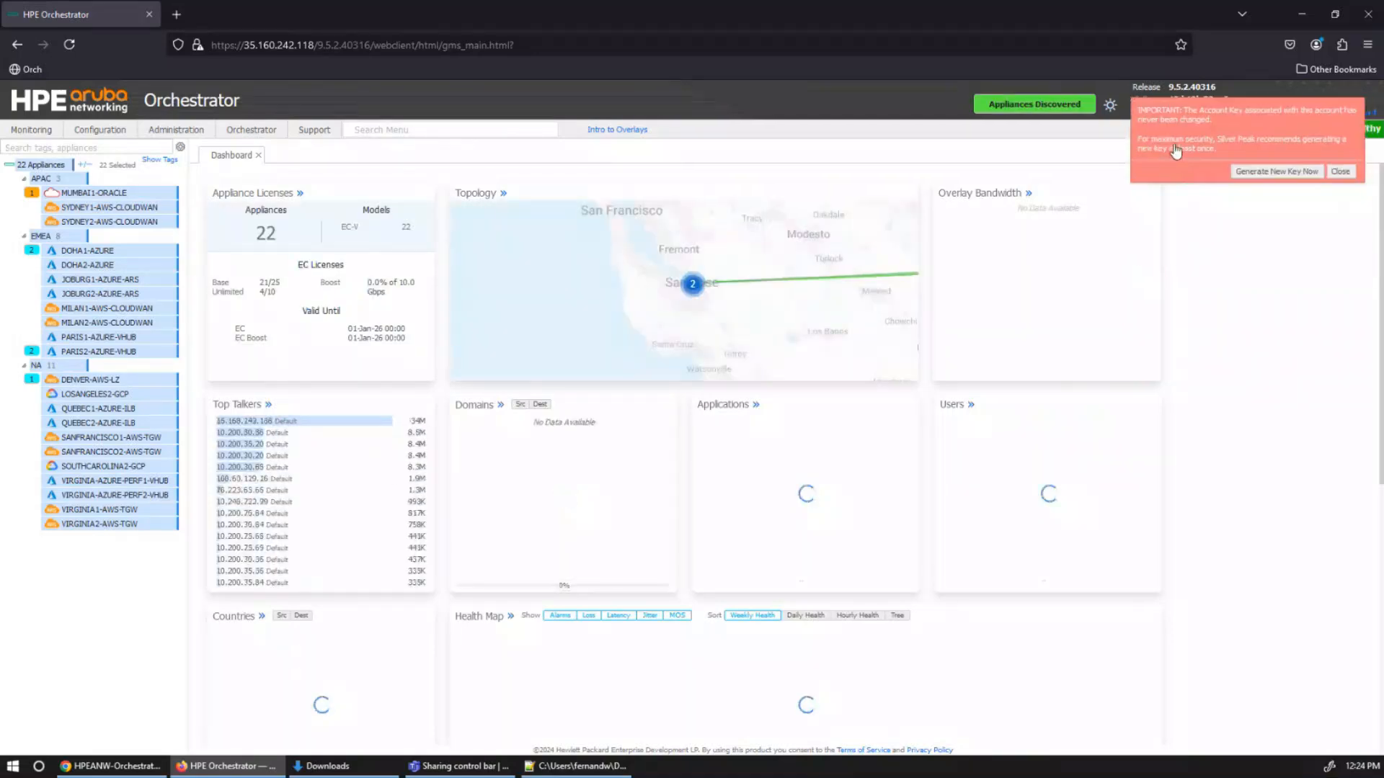
pyautogui.click(1178, 154)
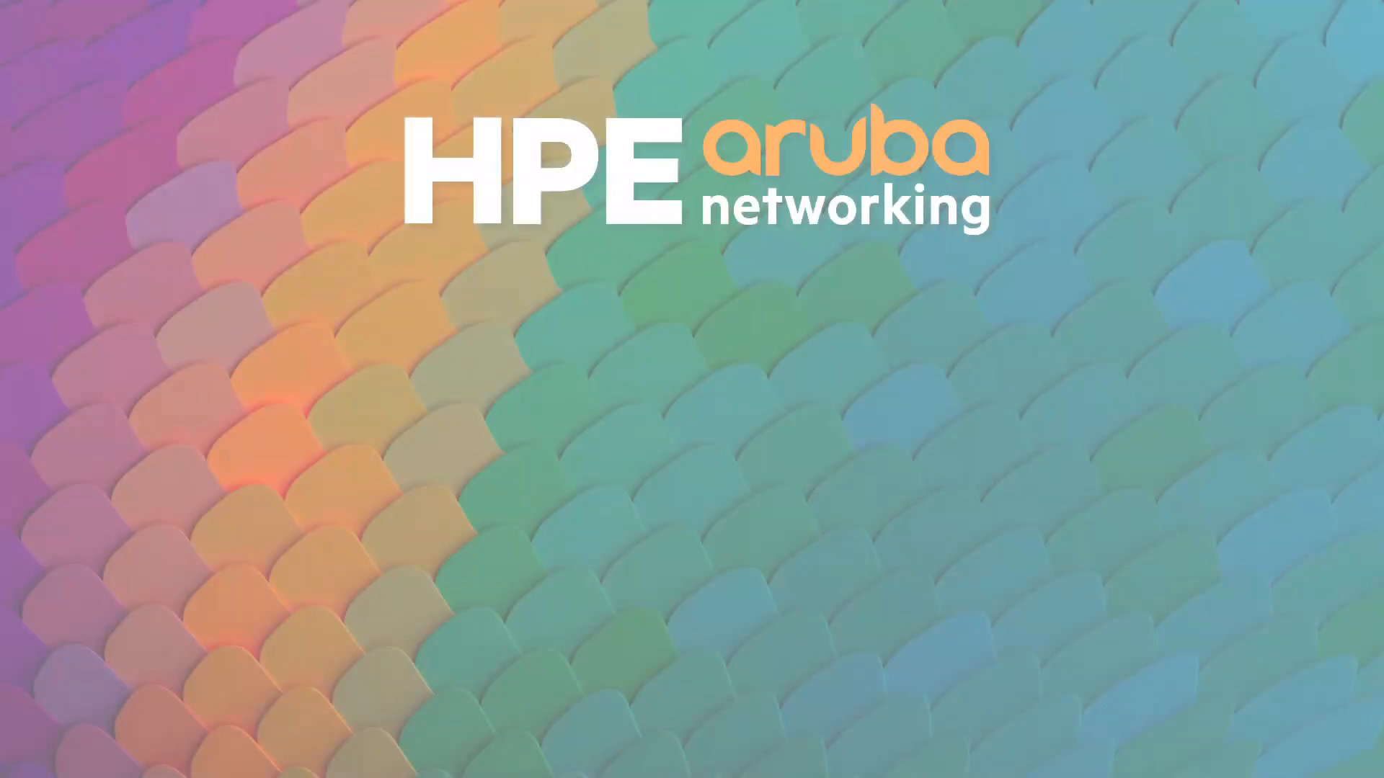